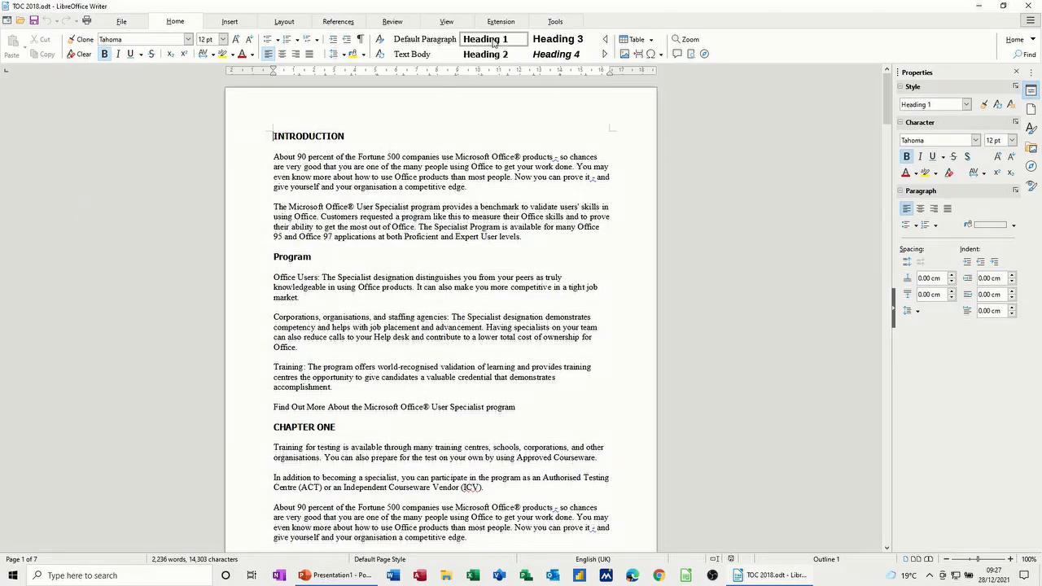
# Step: Switch the "Program" heading to the Heading 1 style and set it back to Heading 2
pyautogui.hotkey('ctrl', '2')
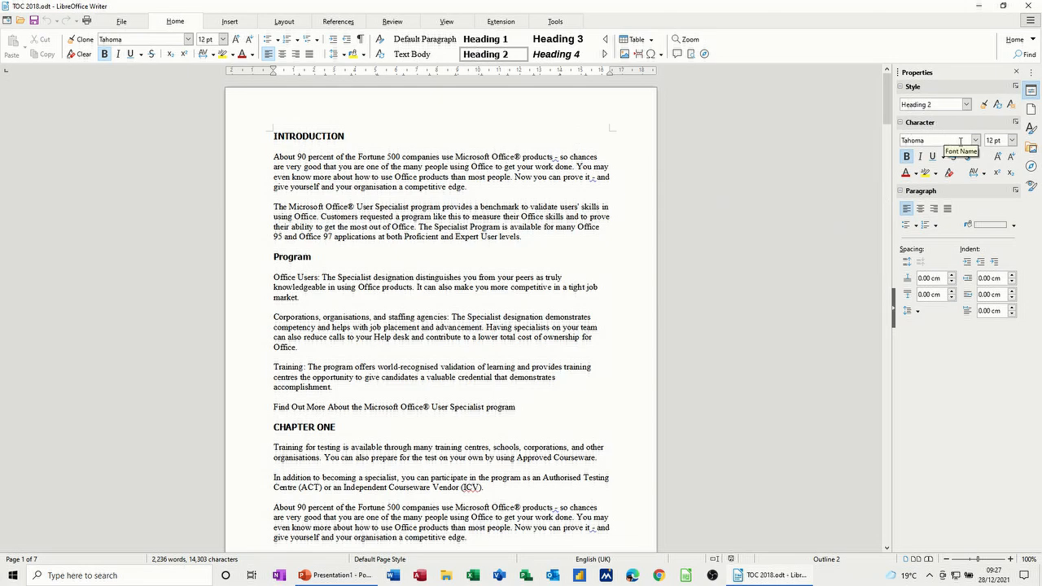
pyautogui.click(491, 40)
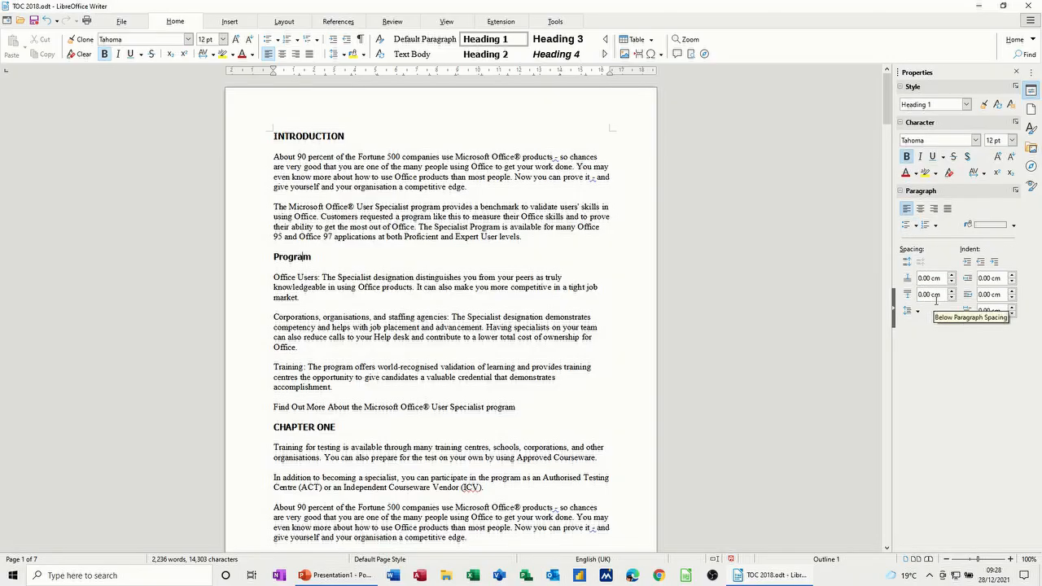
pyautogui.click(489, 57)
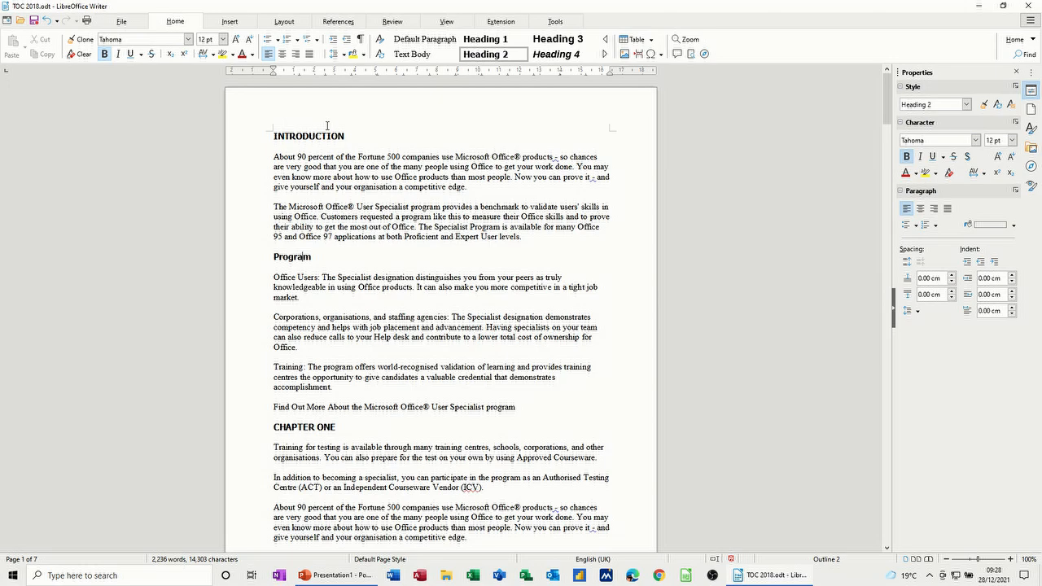
# Step: Insert an empty paragraph above the INTRODUCTION heading and give it the Text Body style
pyautogui.click(273, 136)
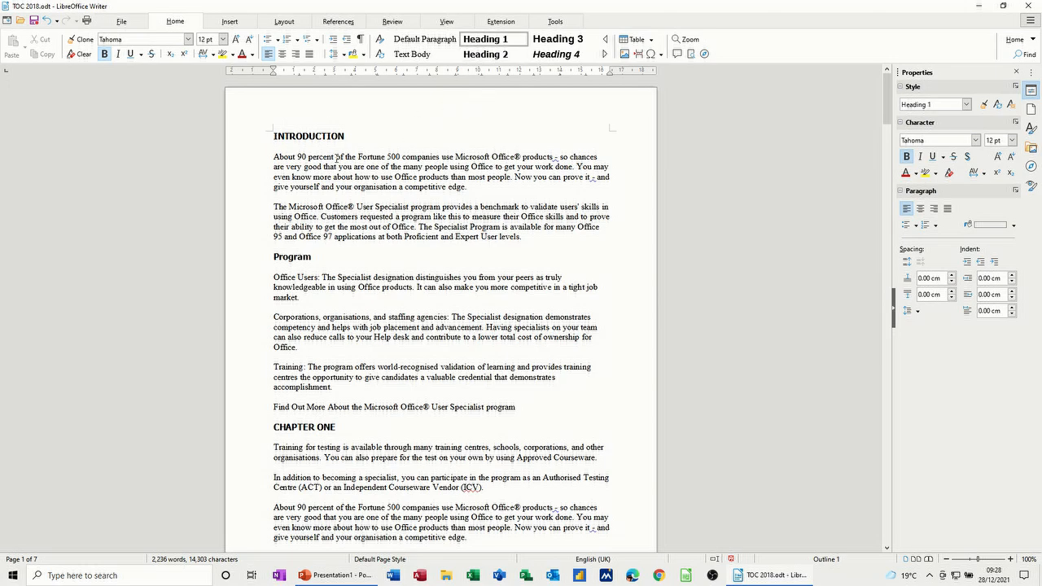
pyautogui.press('Return')
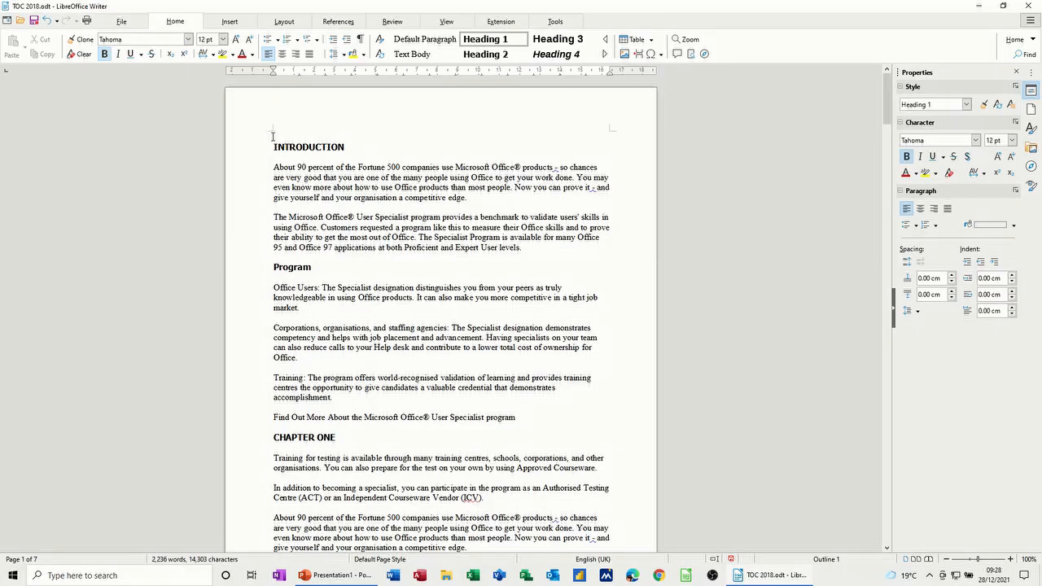
pyautogui.click(402, 56)
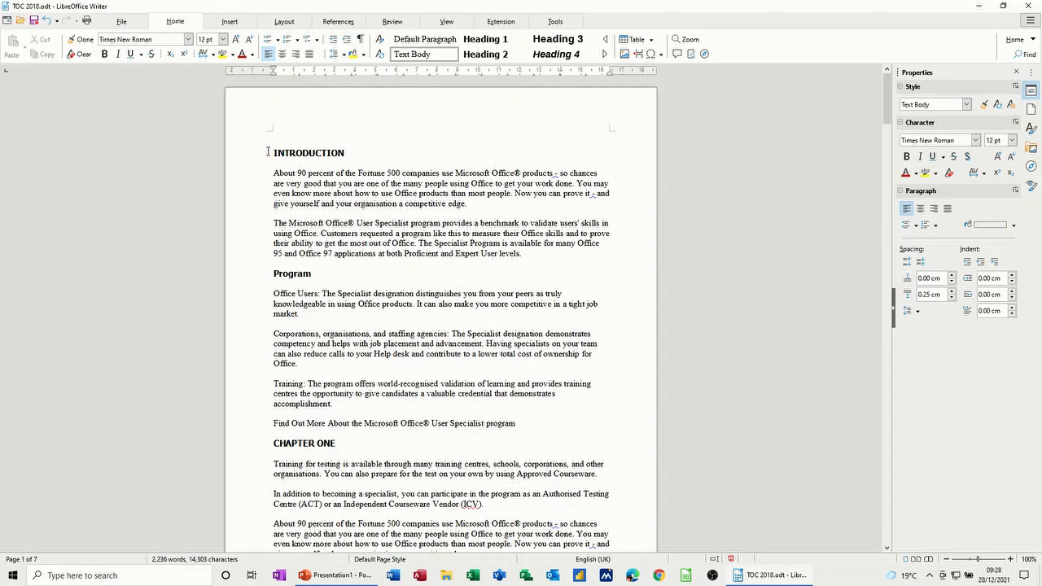
pyautogui.hotkey('shift', 'Right')
pyautogui.hotkey('shift', 'Right')
pyautogui.hotkey('shift', 'Right')
pyautogui.hotkey('shift', 'Right')
pyautogui.hotkey('shift', 'Right')
pyautogui.hotkey('shift', 'Right')
pyautogui.hotkey('shift', 'Right')
pyautogui.hotkey('shift', 'Right')
pyautogui.hotkey('shift', 'Right')
pyautogui.hotkey('shift', 'Right')
pyautogui.hotkey('shift', 'Right')
pyautogui.hotkey('shift', 'Right')
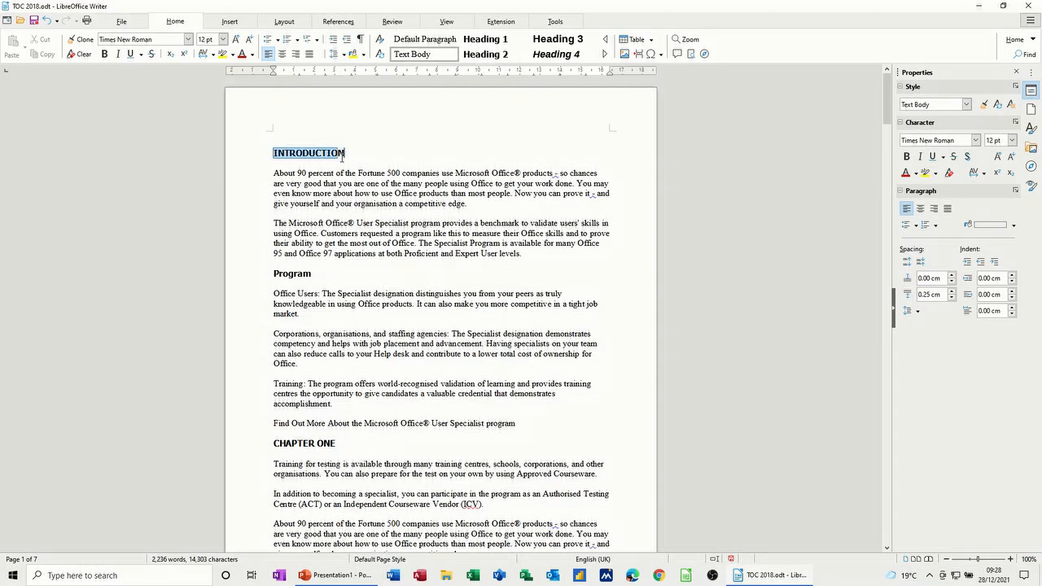
# Step: Start a table of contents in the empty paragraph above INTRODUCTION, keeping the Table of Contents type
pyautogui.click(280, 137)
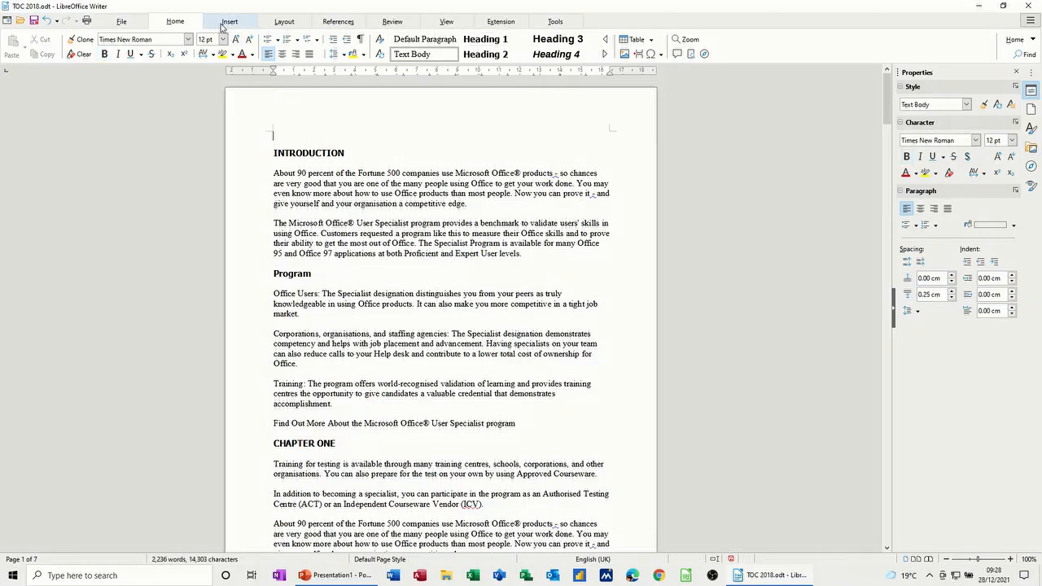
pyautogui.click(330, 25)
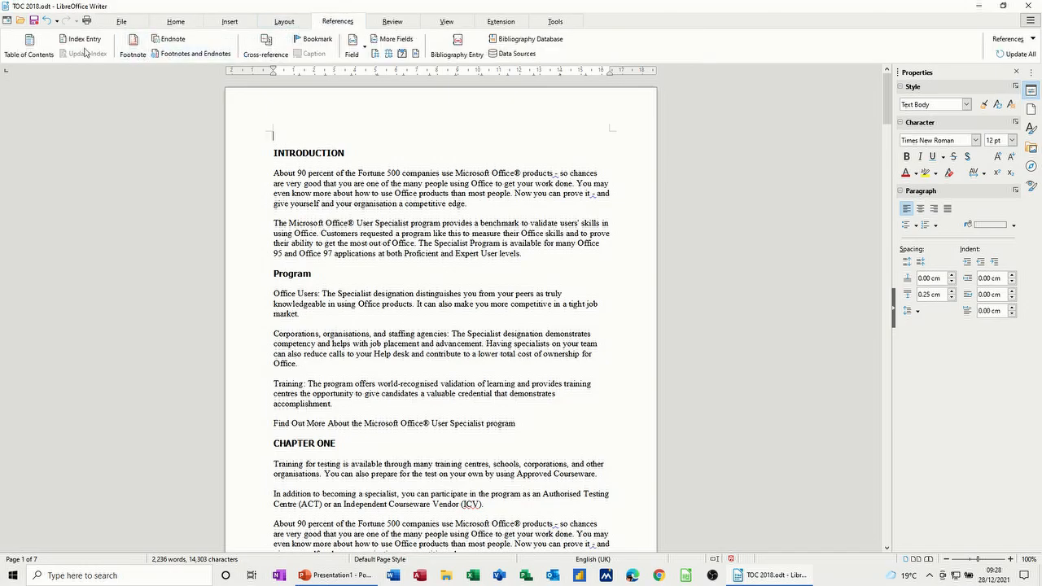
pyautogui.click(32, 47)
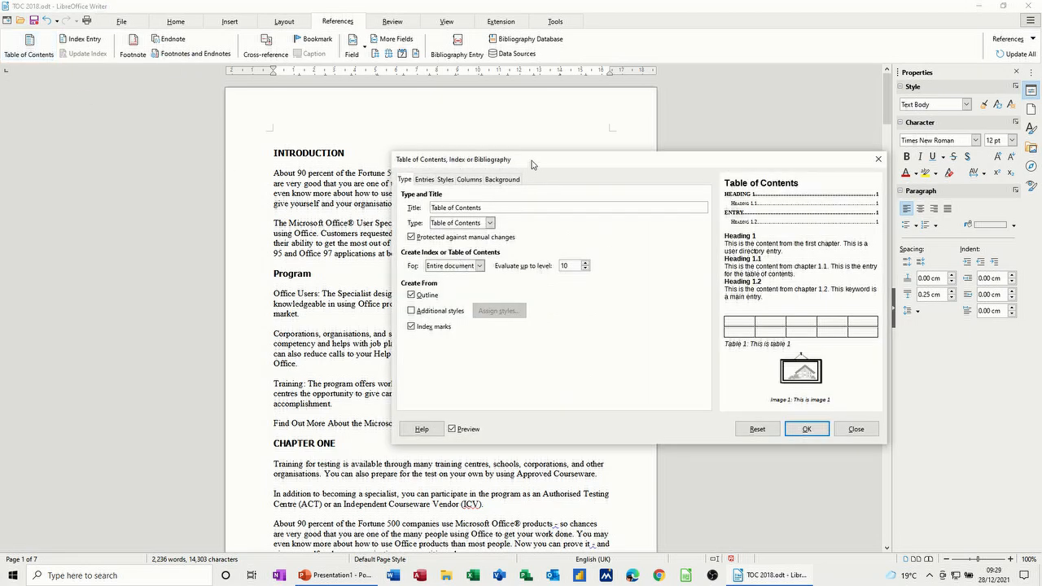
pyautogui.moveTo(530, 163); pyautogui.dragTo(449, 155)
pyautogui.click(409, 214)
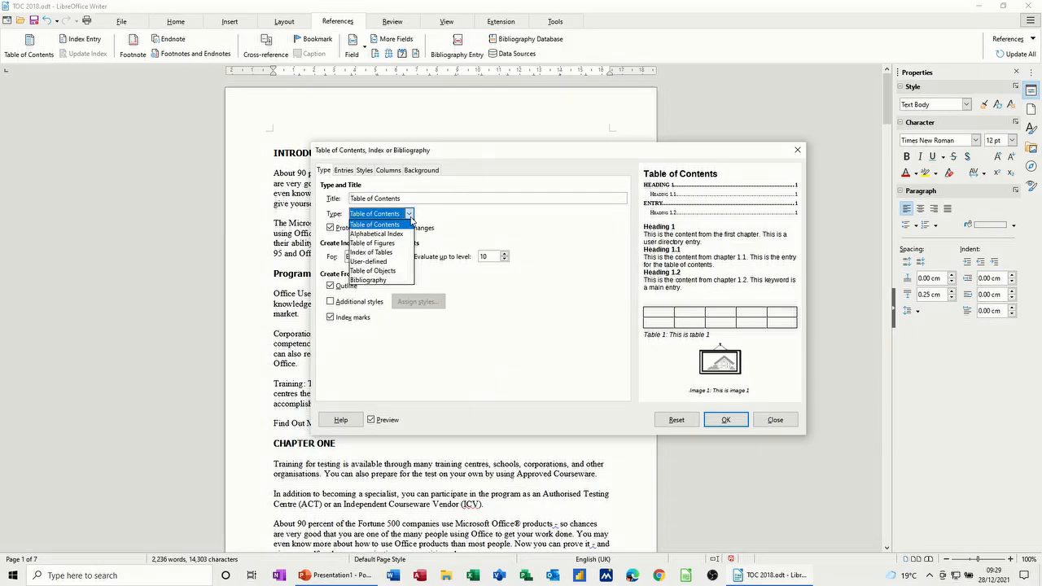
pyautogui.click(410, 215)
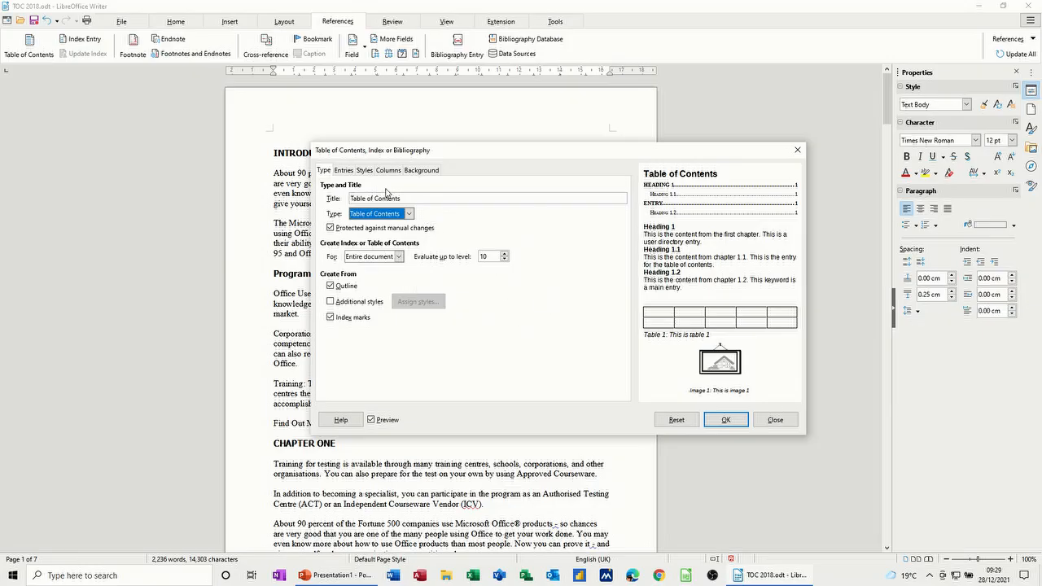
# Step: Look through the entries, styles, columns and background settings, and insert the table of contents with its default options
pyautogui.click(345, 171)
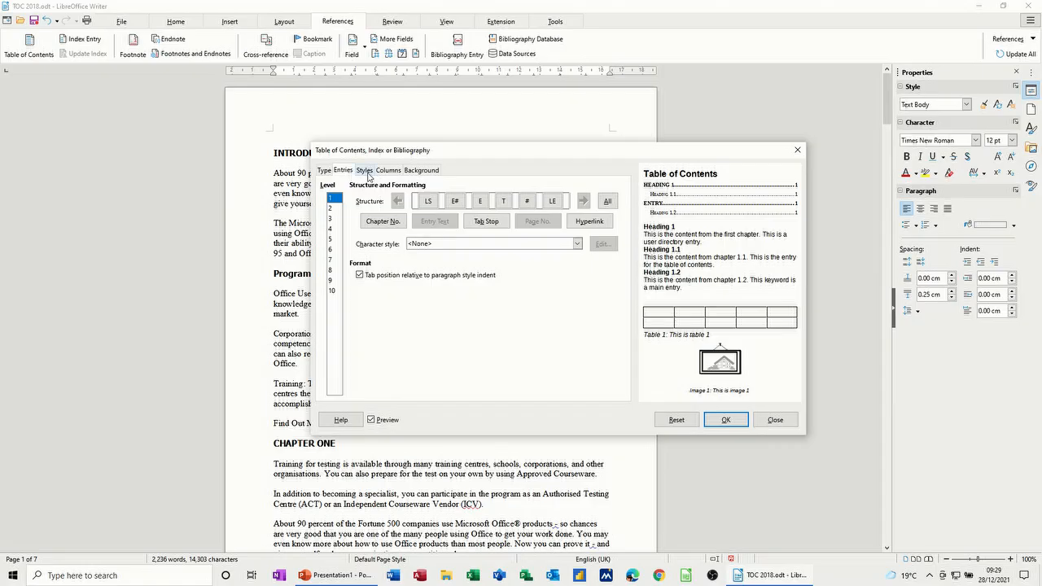
pyautogui.click(366, 172)
pyautogui.click(388, 173)
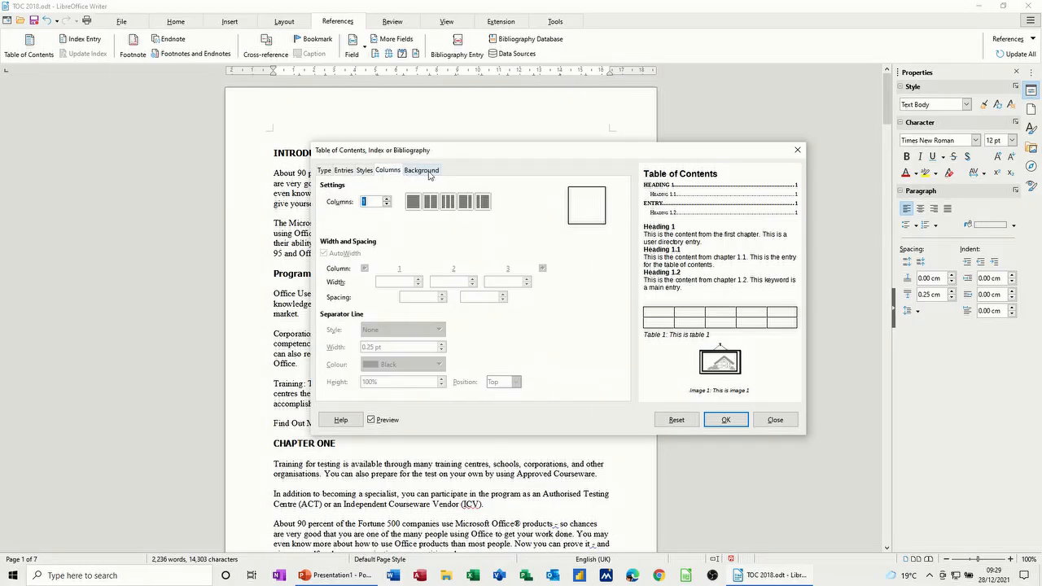
pyautogui.click(430, 174)
pyautogui.click(325, 172)
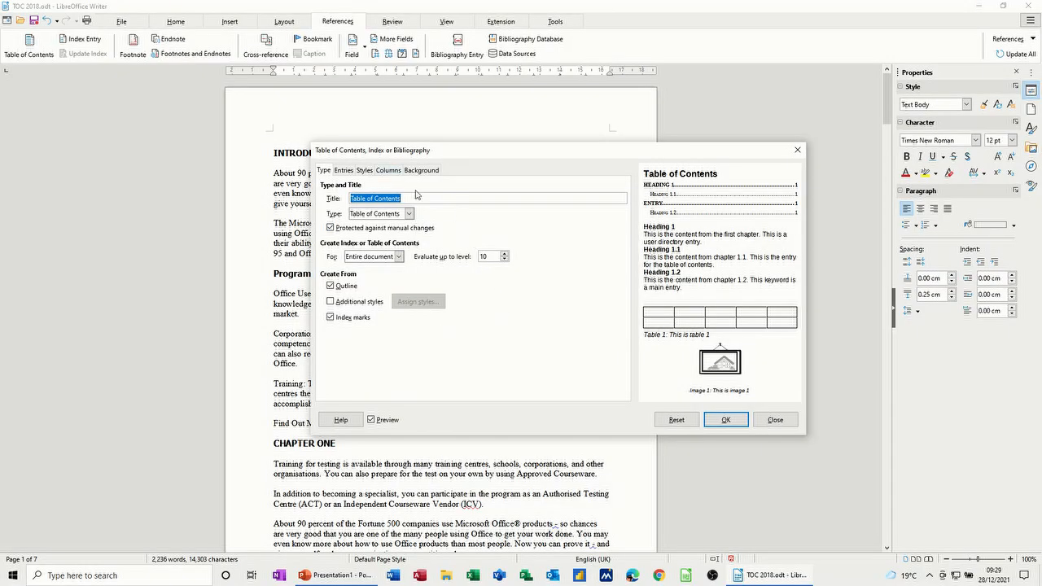
pyautogui.click(723, 421)
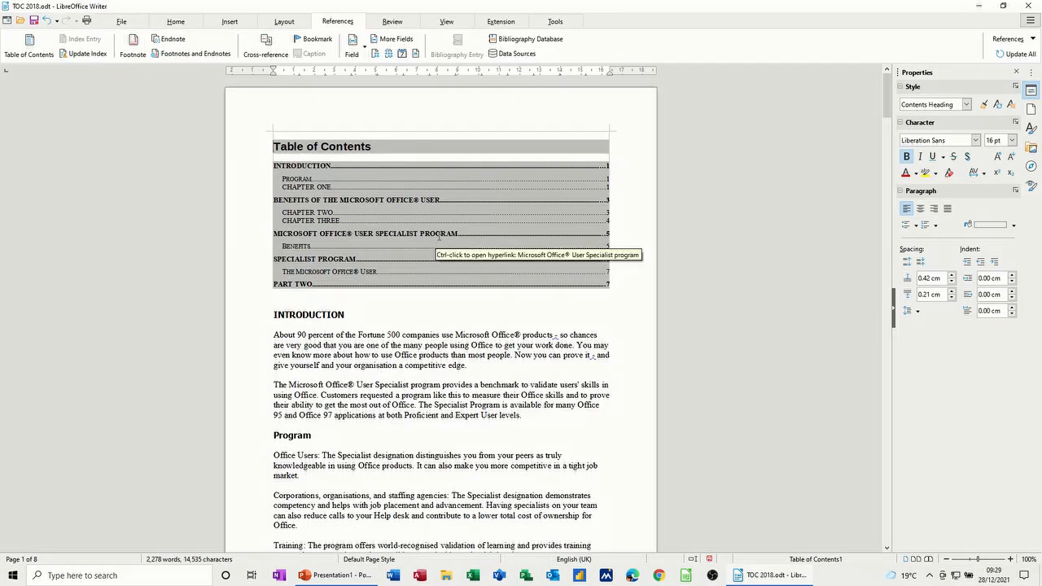
# Step: Follow the "Microsoft Office® User Specialist program" entry in the table of contents to its heading and return to the document's beginning
pyautogui.keyDown('ctrl'); pyautogui.click(439, 236); pyautogui.keyUp('ctrl')
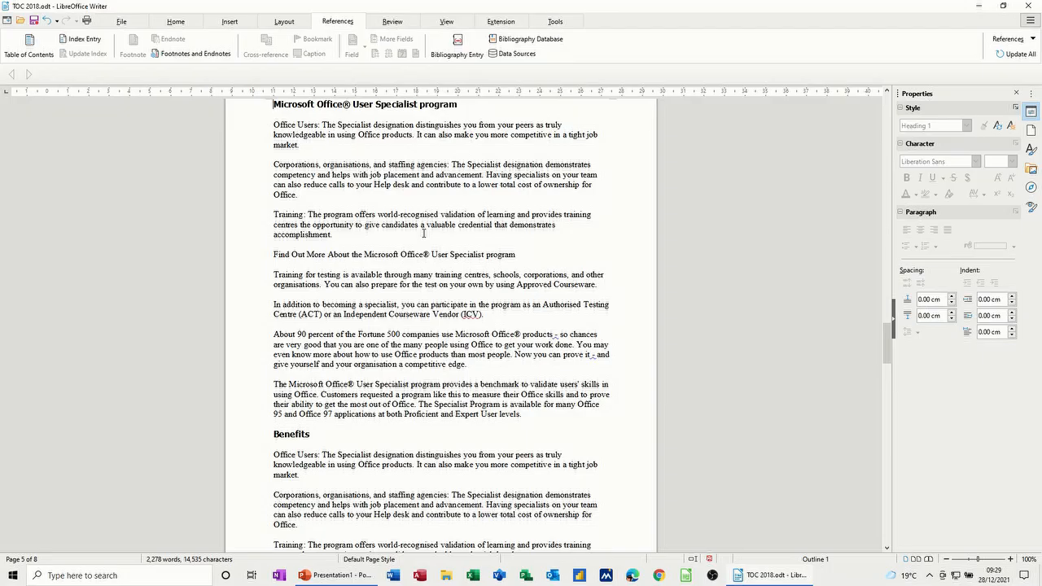
pyautogui.hotkey('ctrl', 'Home')
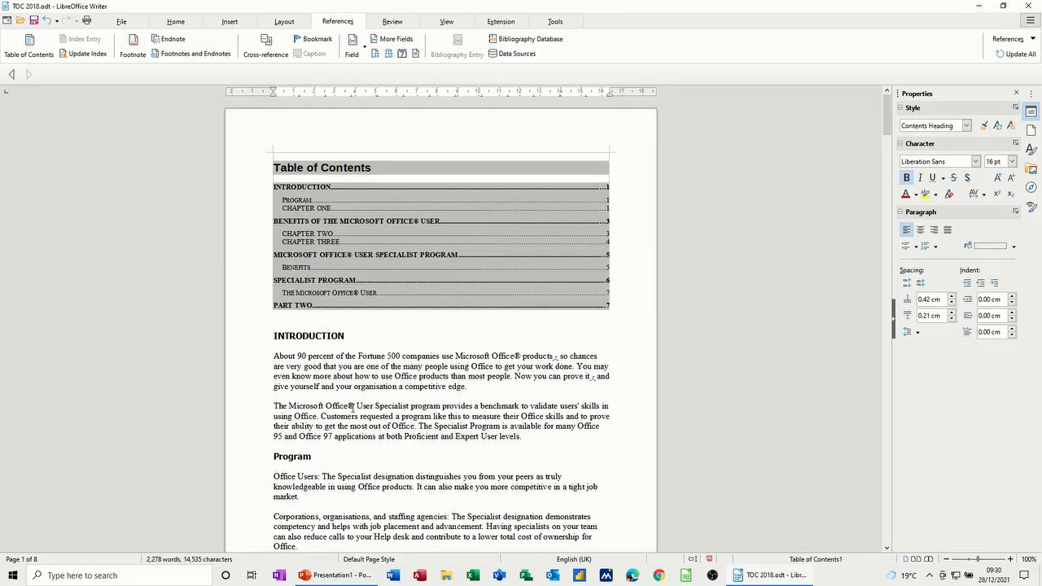
# Step: Insert a page break before the "Program" heading so that its section starts on a new page
pyautogui.click(273, 456)
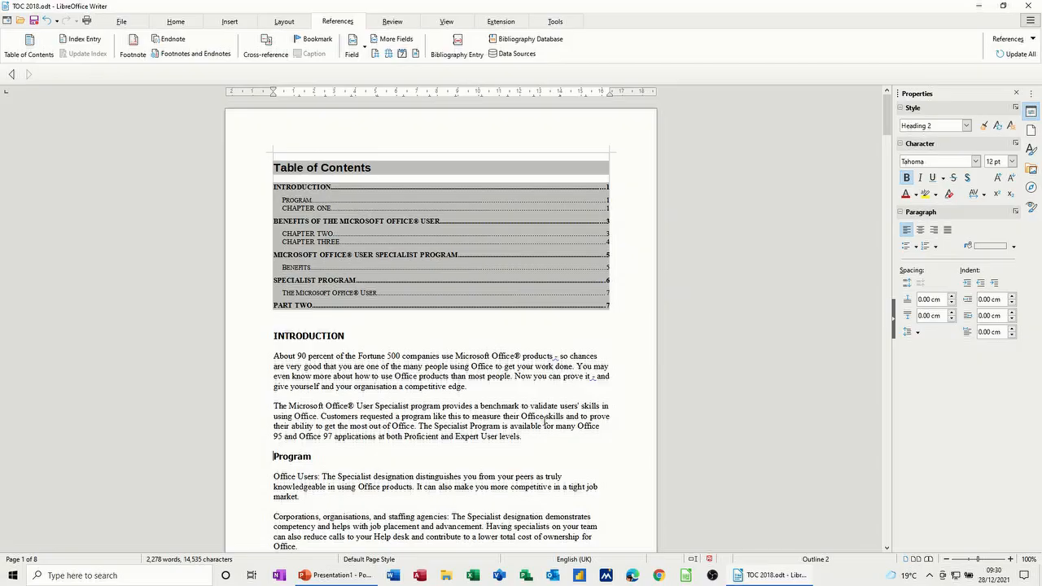
pyautogui.hotkey('ctrl', 'Return')
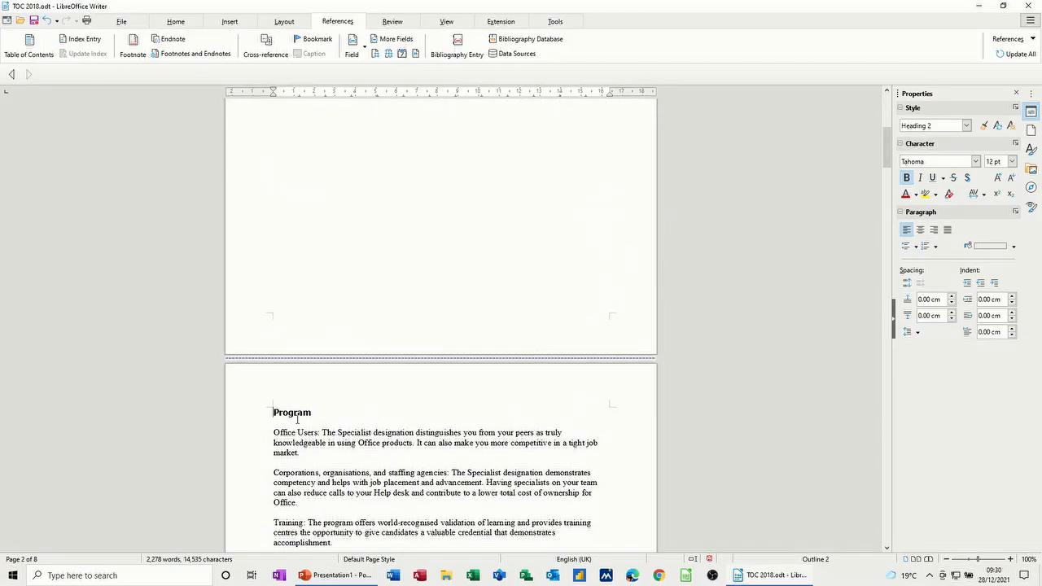
# Step: Update the table of contents on page 1 to refresh its page numbers
pyautogui.scroll(10, 383, 326)
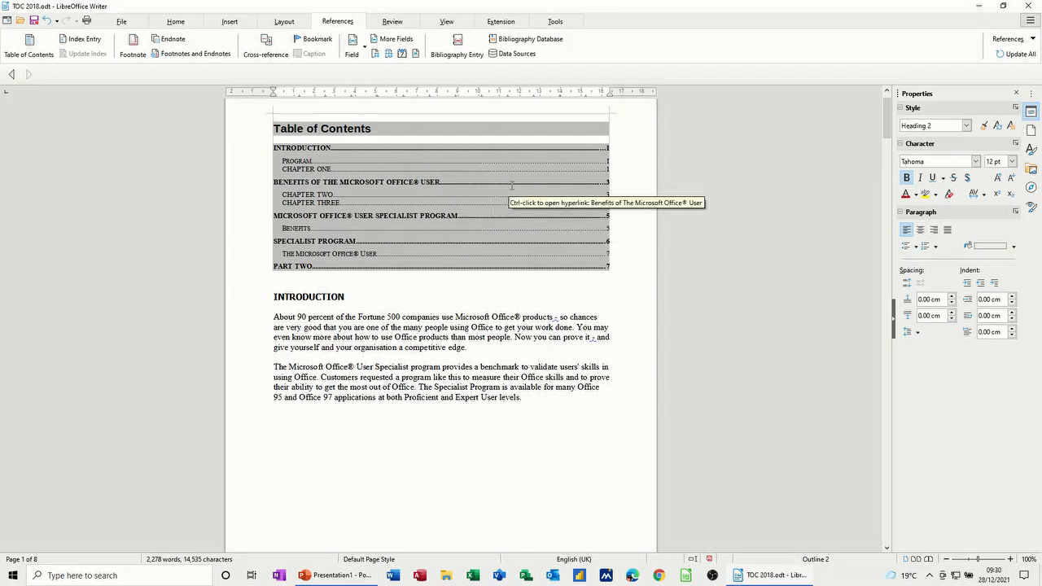
pyautogui.scroll(1, 507, 159)
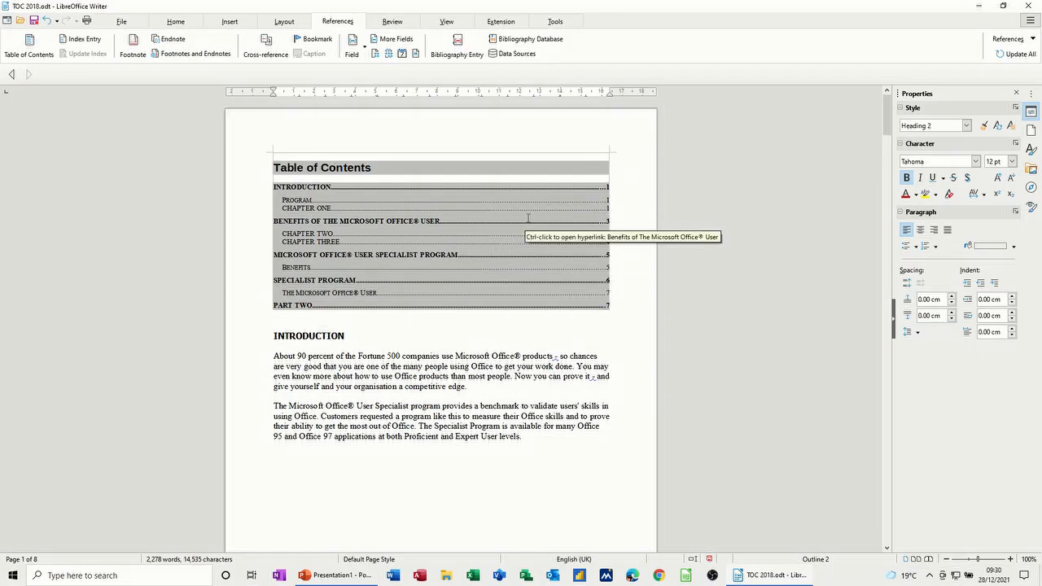
pyautogui.click(481, 201)
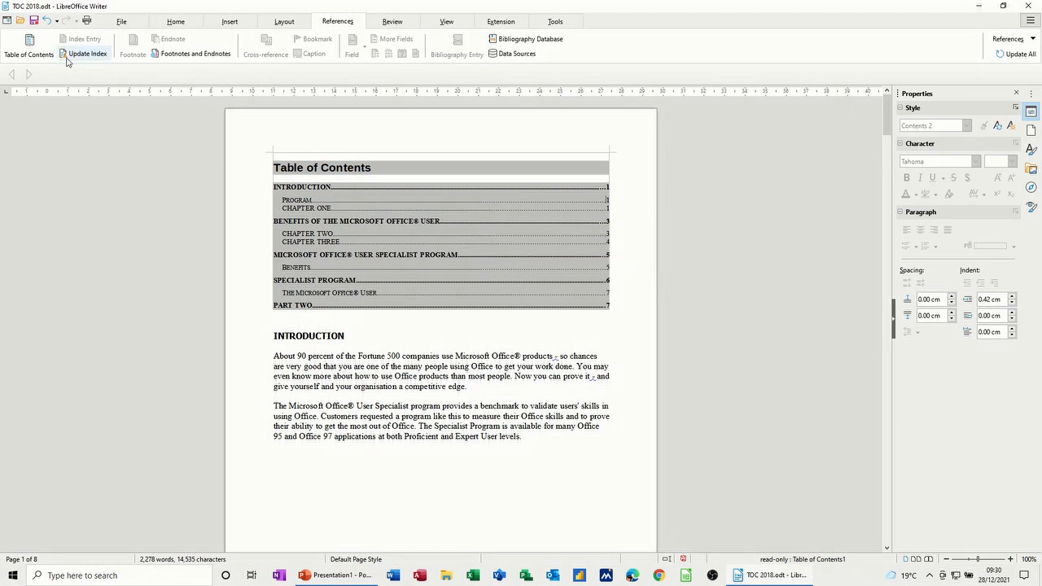
pyautogui.rightClick(476, 211)
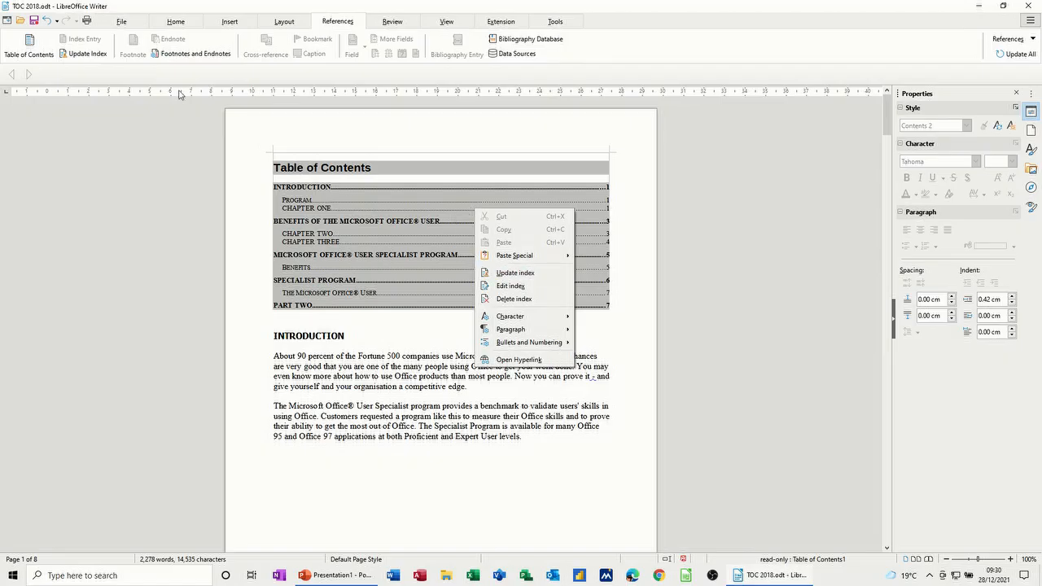
pyautogui.click(434, 236)
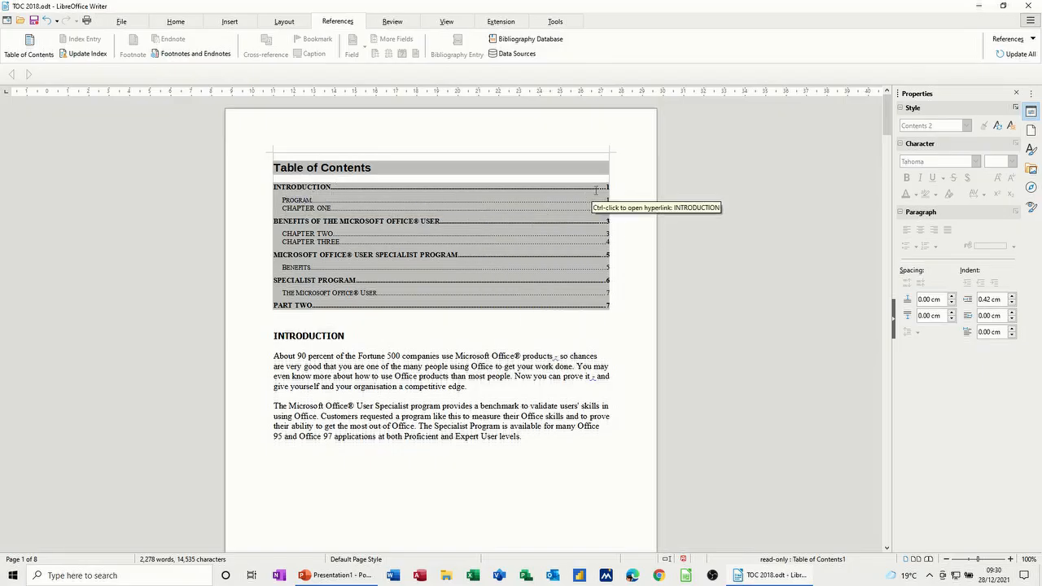
pyautogui.click(83, 54)
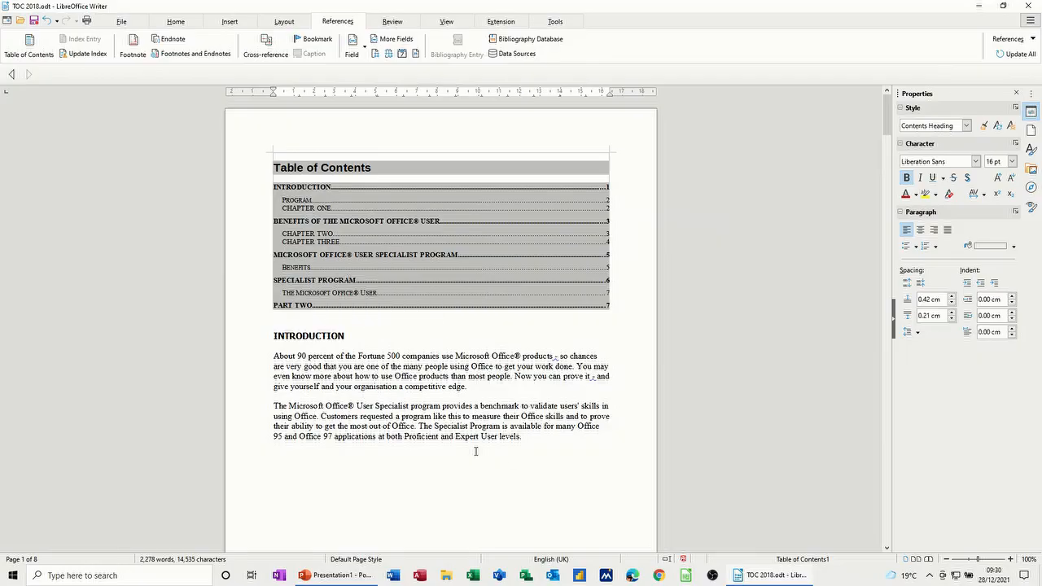
# Step: Add the text "Index" on the empty last page of the document
pyautogui.scroll(-3, 427, 399)
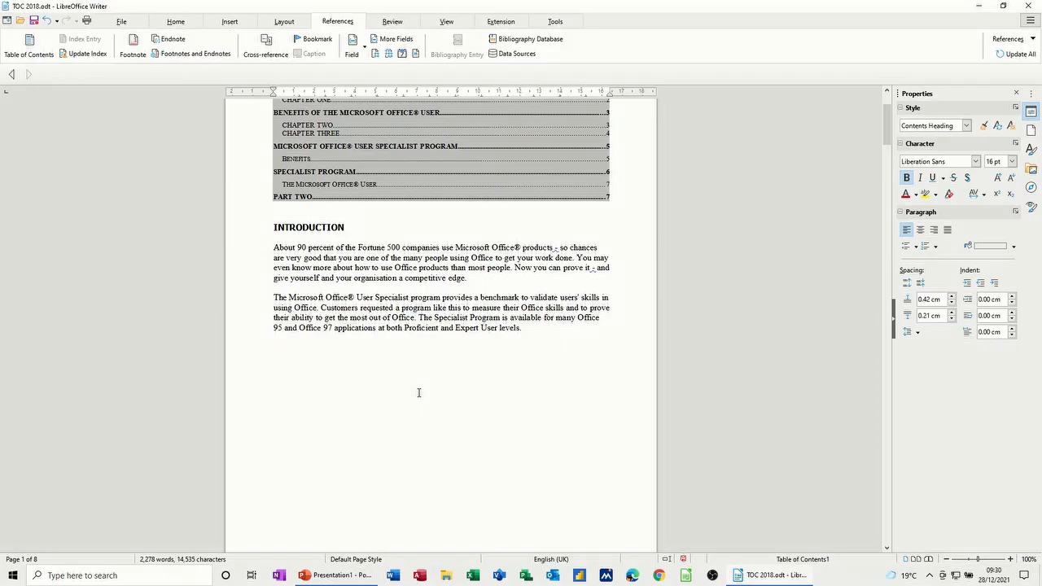
pyautogui.scroll(3, 419, 392)
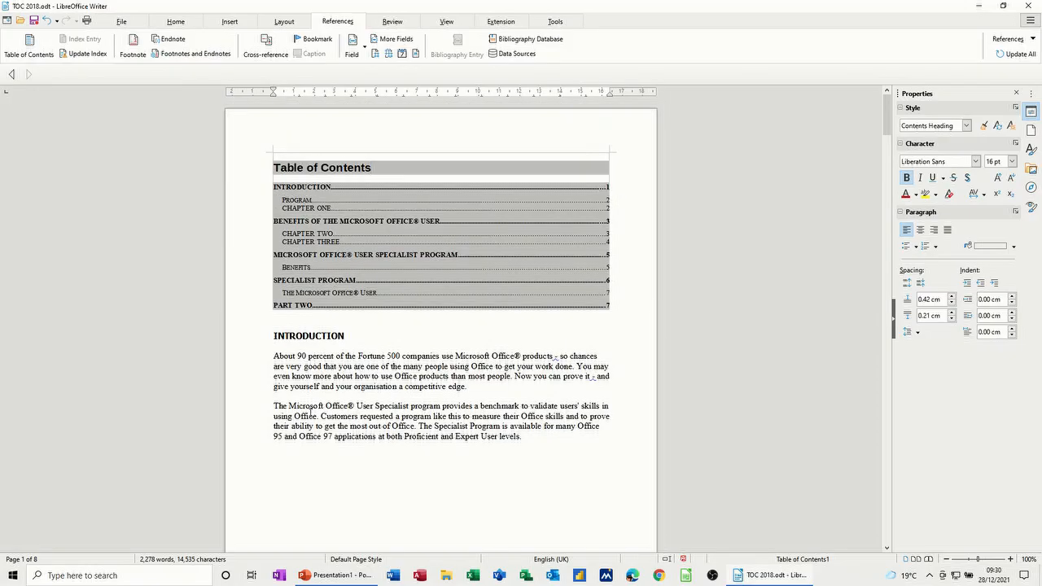
pyautogui.click(341, 446)
pyautogui.hotkey('ctrl', 'End')
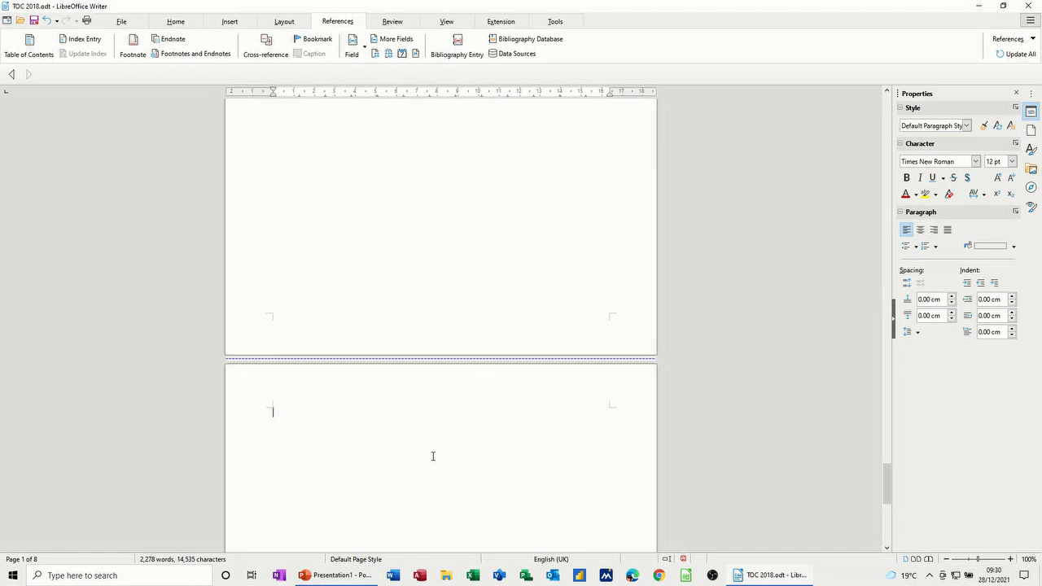
pyautogui.write('Index')
# Step: Mark the word "Specialist" in the first paragraph under the "Program" heading as an alphabetical index entry
pyautogui.scroll(20, 408, 315)
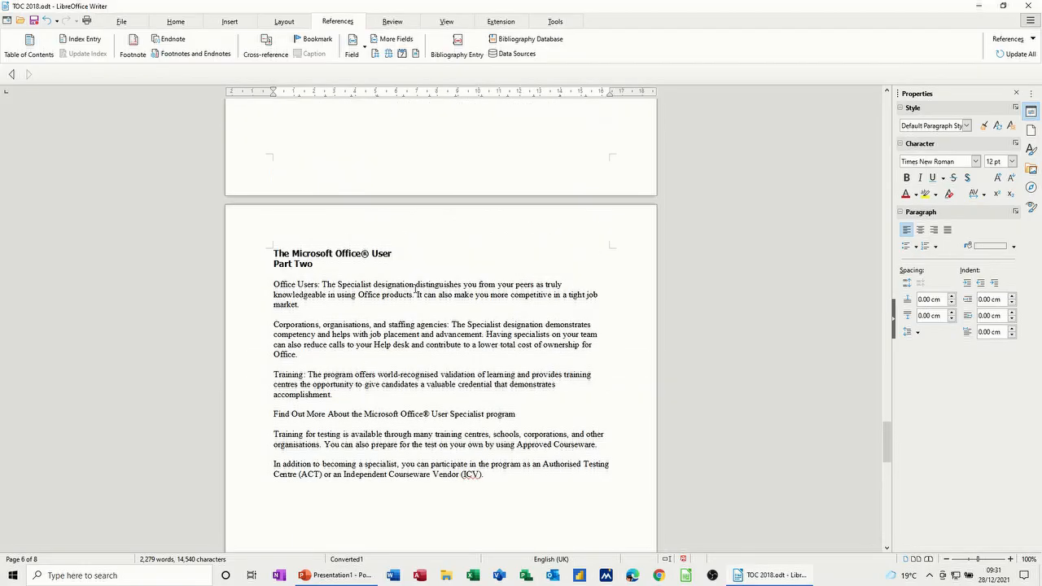
pyautogui.scroll(15, 397, 290)
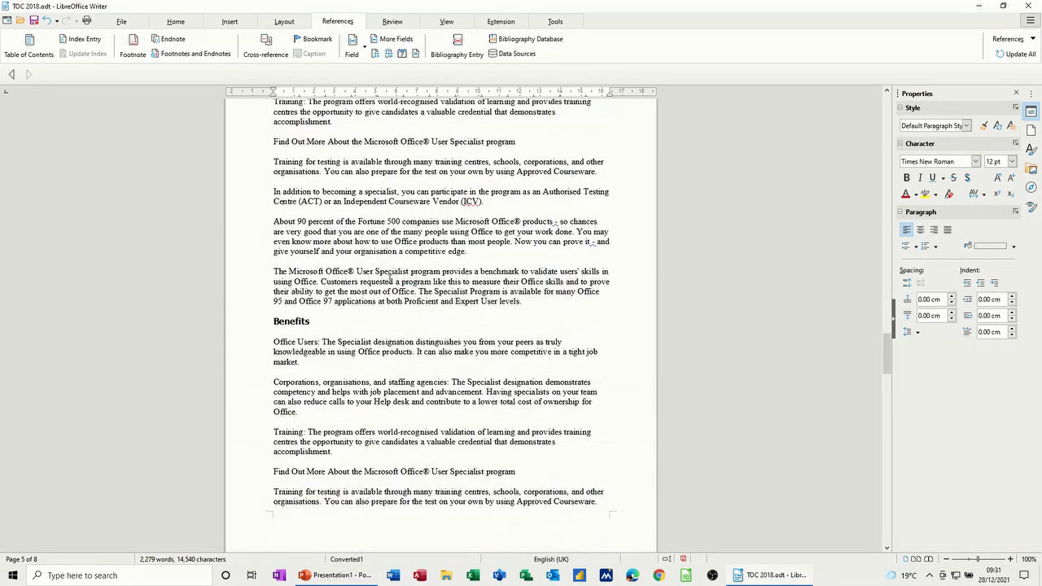
pyautogui.scroll(15, 393, 275)
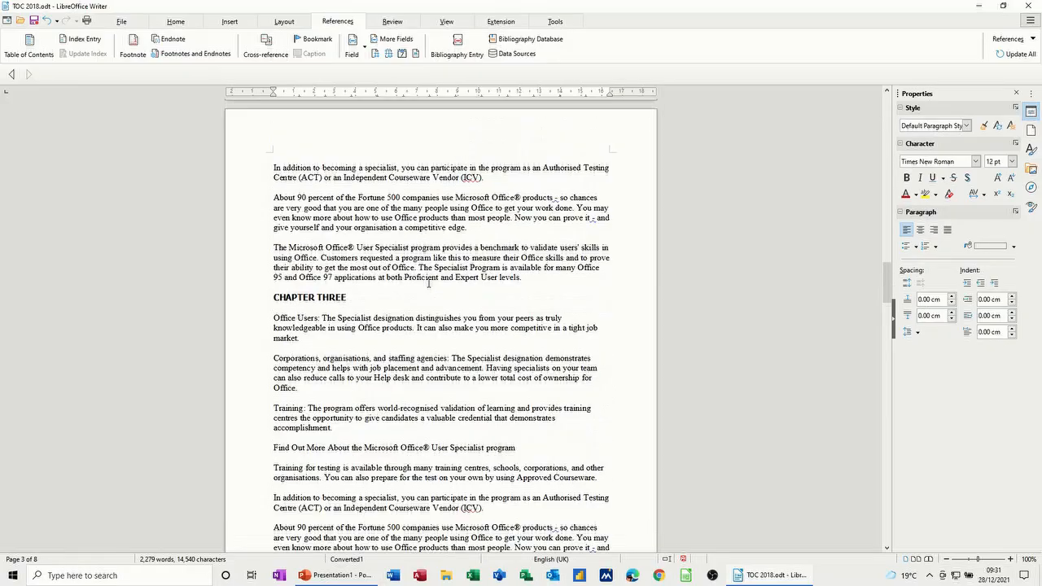
pyautogui.scroll(15, 413, 281)
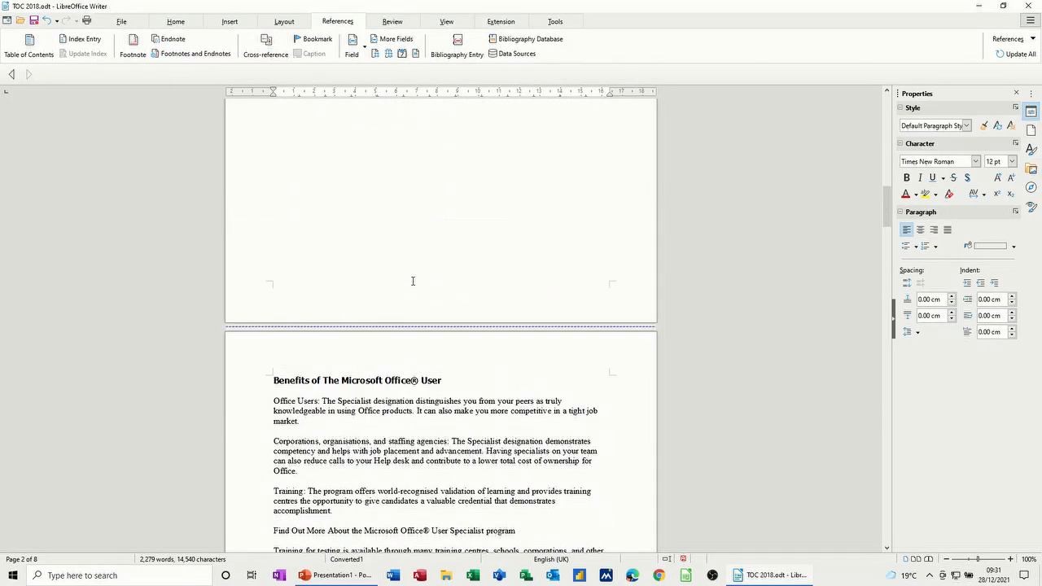
pyautogui.scroll(5, 408, 279)
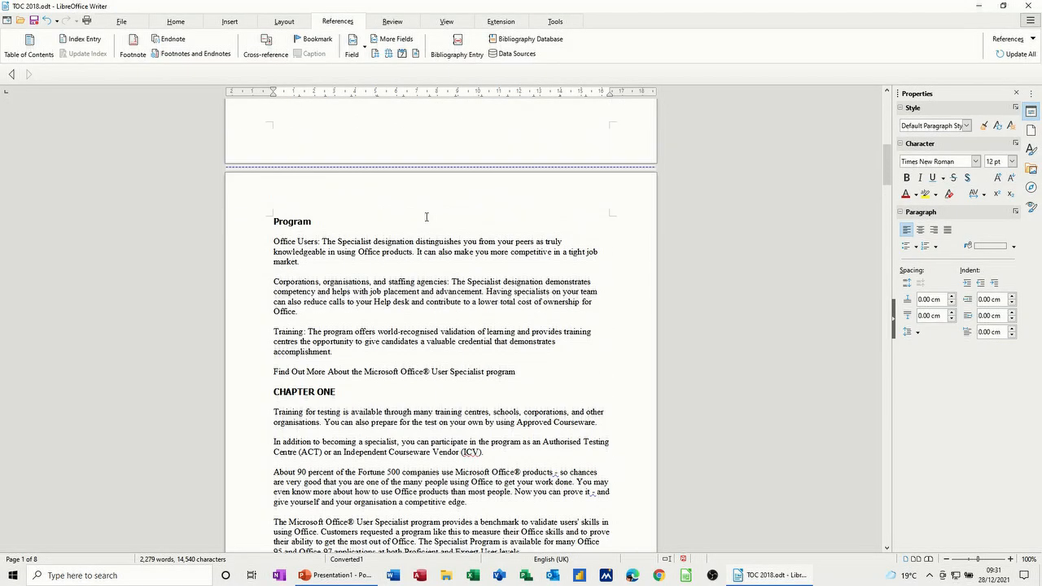
pyautogui.doubleClick(349, 242)
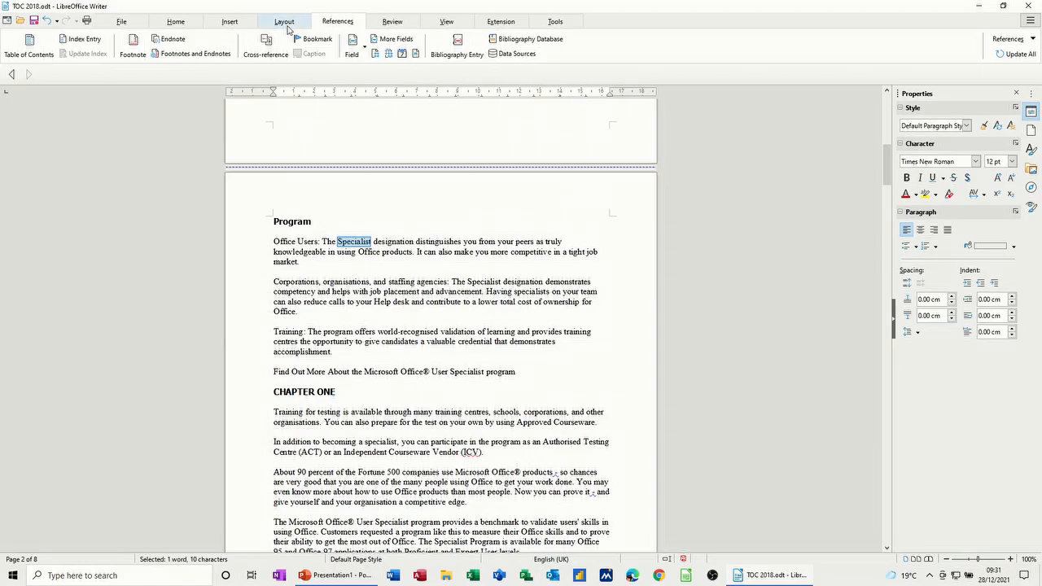
pyautogui.click(84, 38)
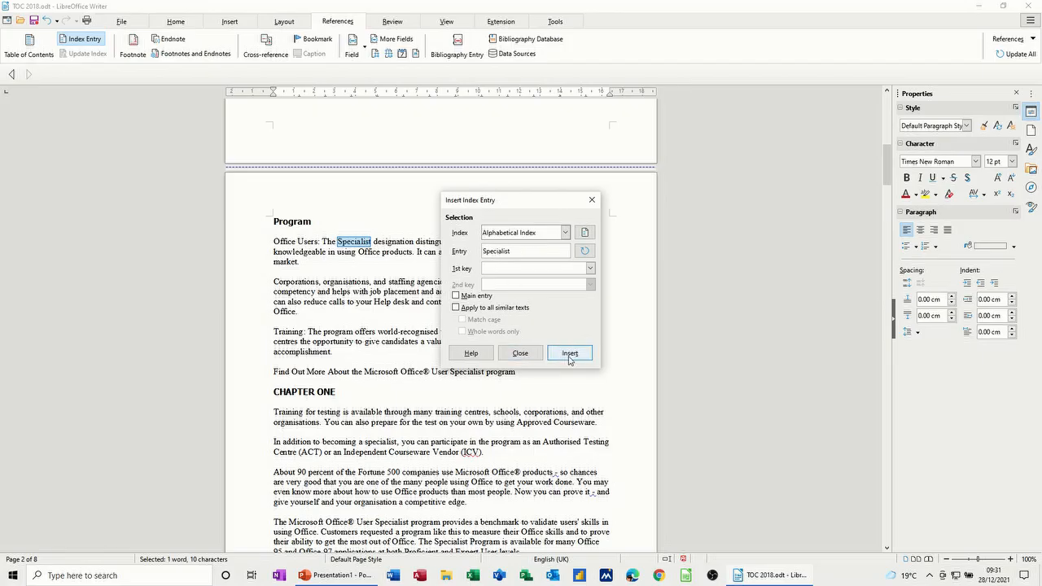
pyautogui.click(566, 236)
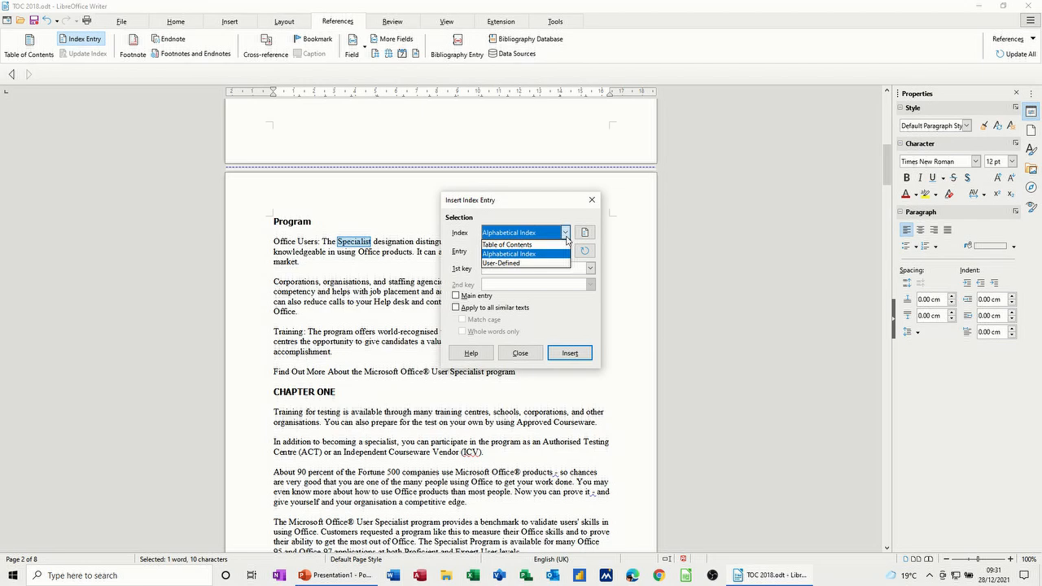
pyautogui.click(567, 238)
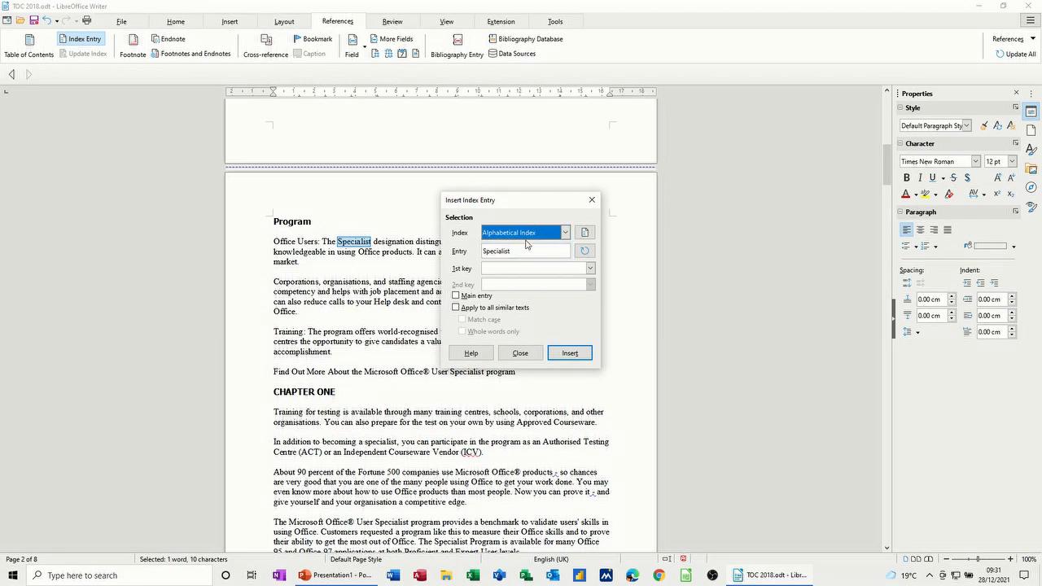
pyautogui.click(567, 356)
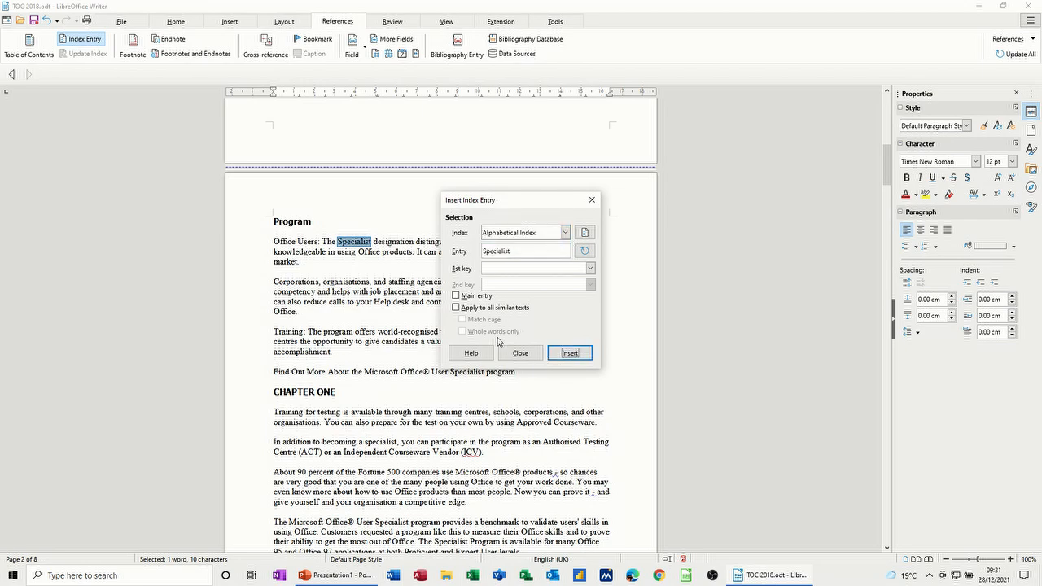
# Step: Mark "organisations" and "Microsoft" in the paragraphs under the "Program" heading as alphabetical index entries
pyautogui.moveTo(479, 203); pyautogui.dragTo(539, 204)
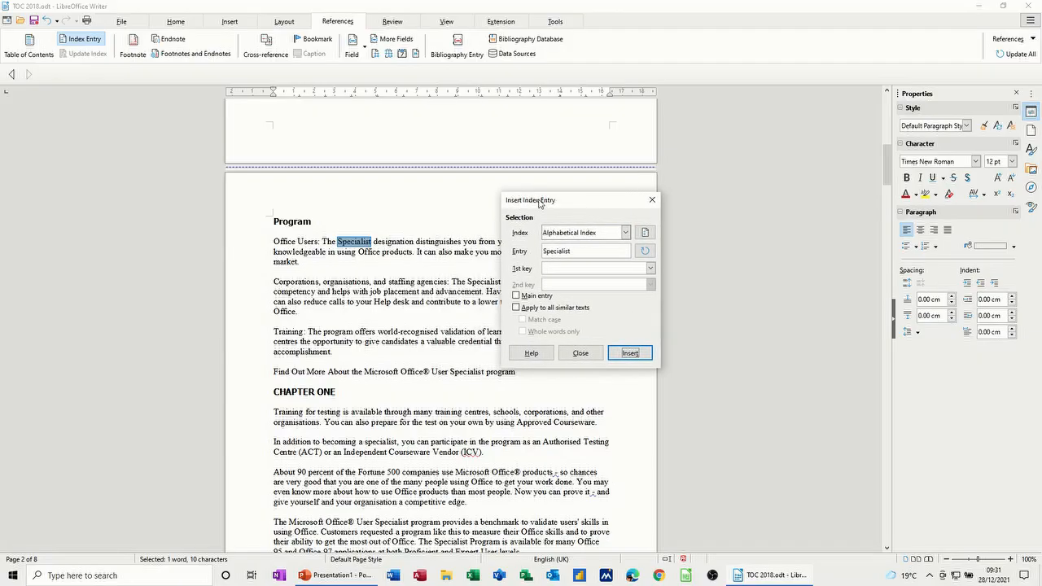
pyautogui.doubleClick(364, 285)
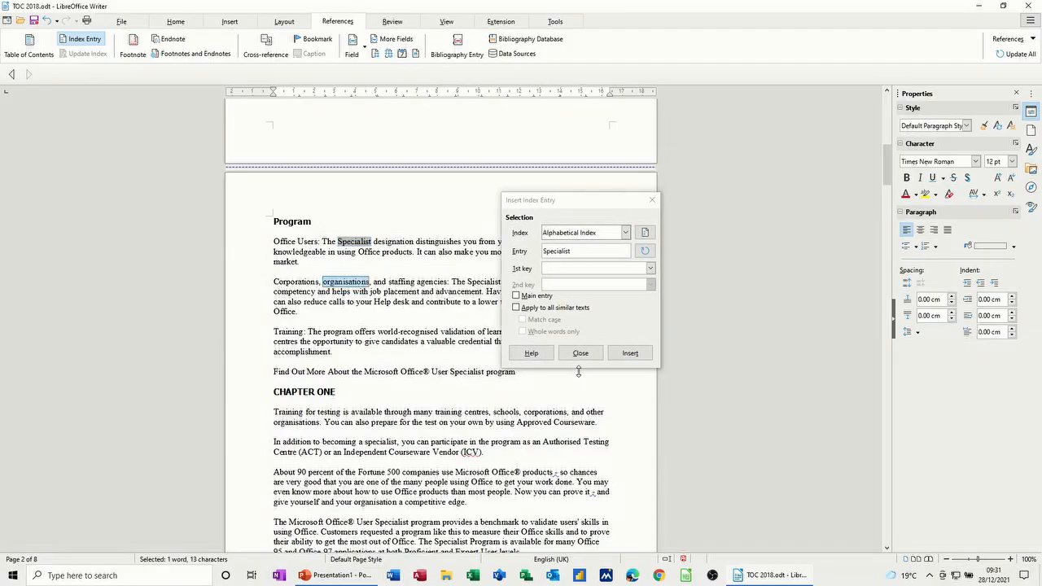
pyautogui.click(627, 357)
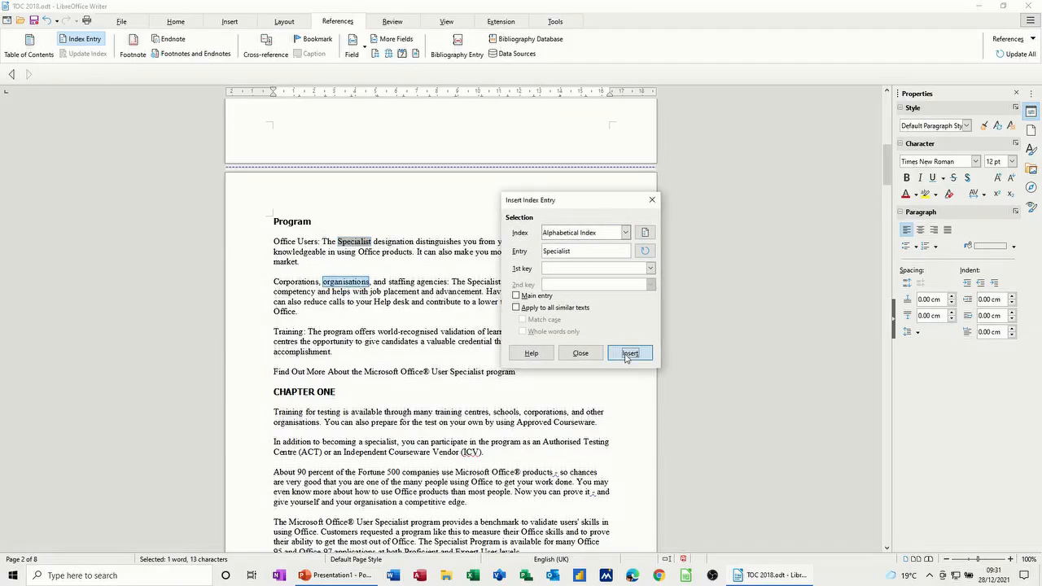
pyautogui.doubleClick(379, 372)
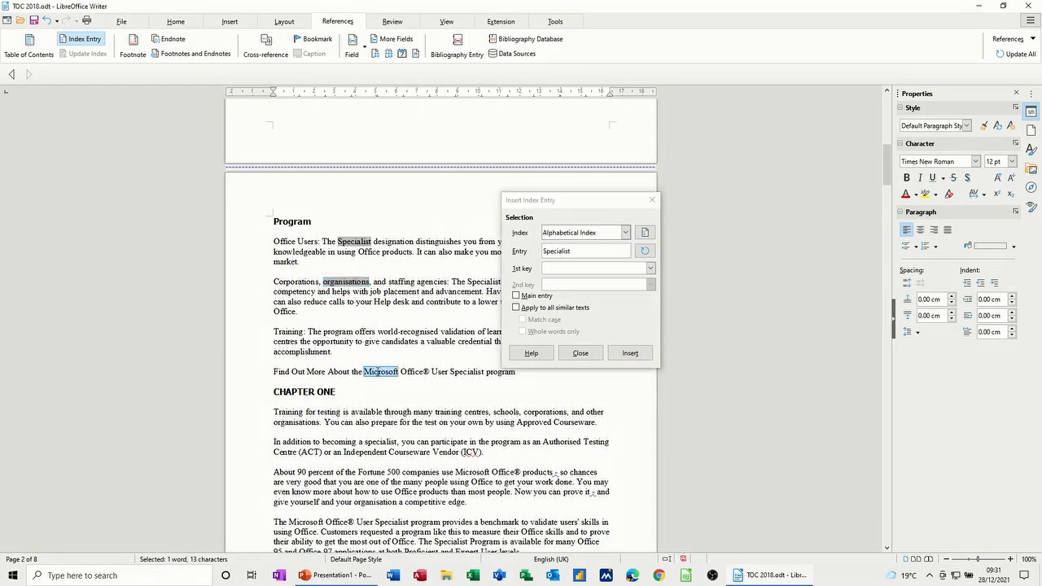
pyautogui.click(628, 354)
# Step: Mark "Fortune" and "benchmark" in the last two paragraphs of CHAPTER ONE as alphabetical index entries
pyautogui.scroll(-2, 372, 459)
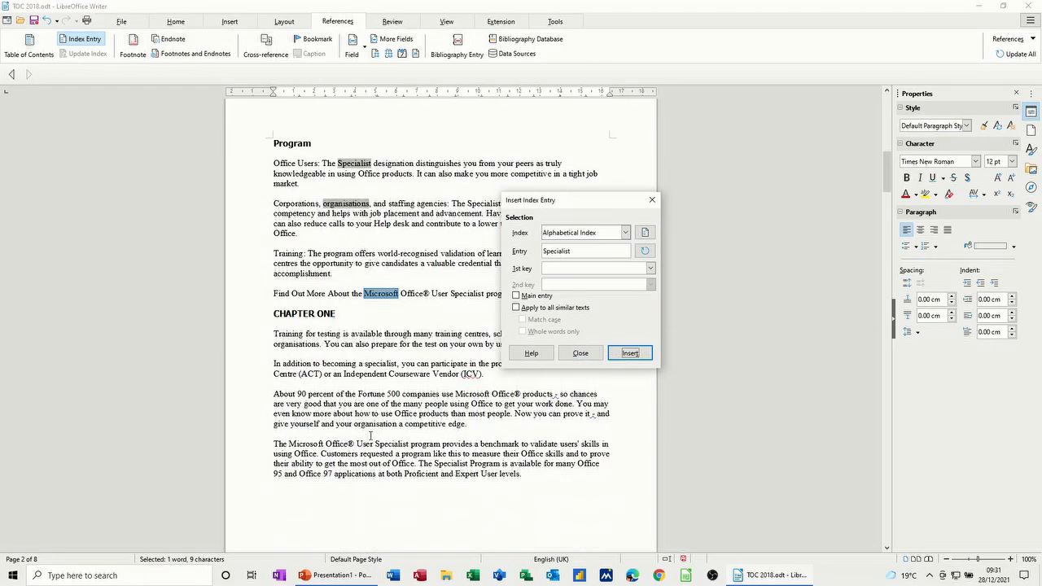
pyautogui.doubleClick(360, 394)
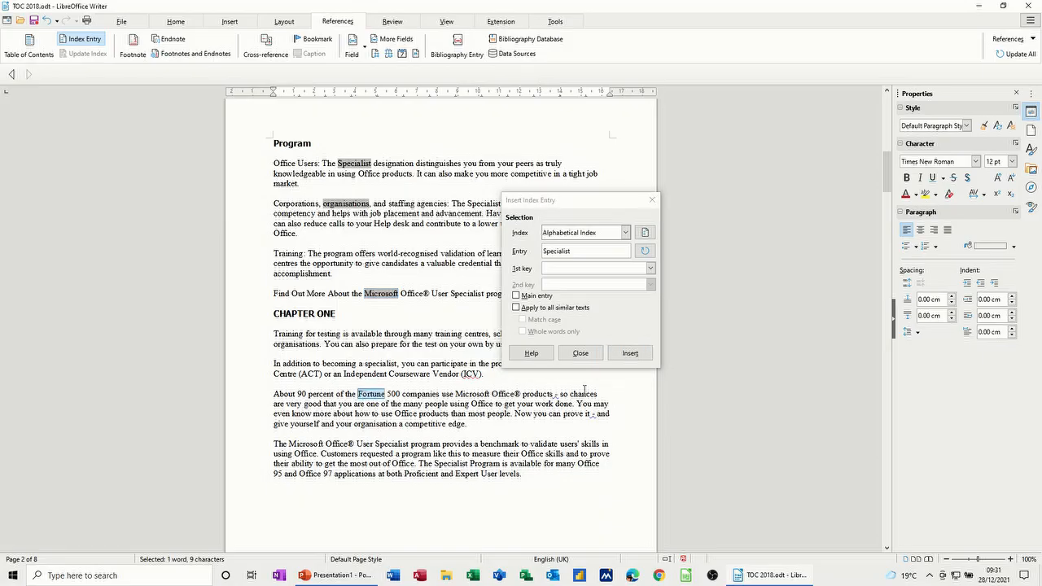
pyautogui.click(629, 353)
pyautogui.doubleClick(505, 442)
pyautogui.click(629, 354)
# Step: Mark "Courseware" and the "Specialist" in the paragraph just above CHAPTER TWO as alphabetical index entries
pyautogui.scroll(-5, 459, 400)
pyautogui.scroll(10, 459, 401)
pyautogui.scroll(-5, 421, 394)
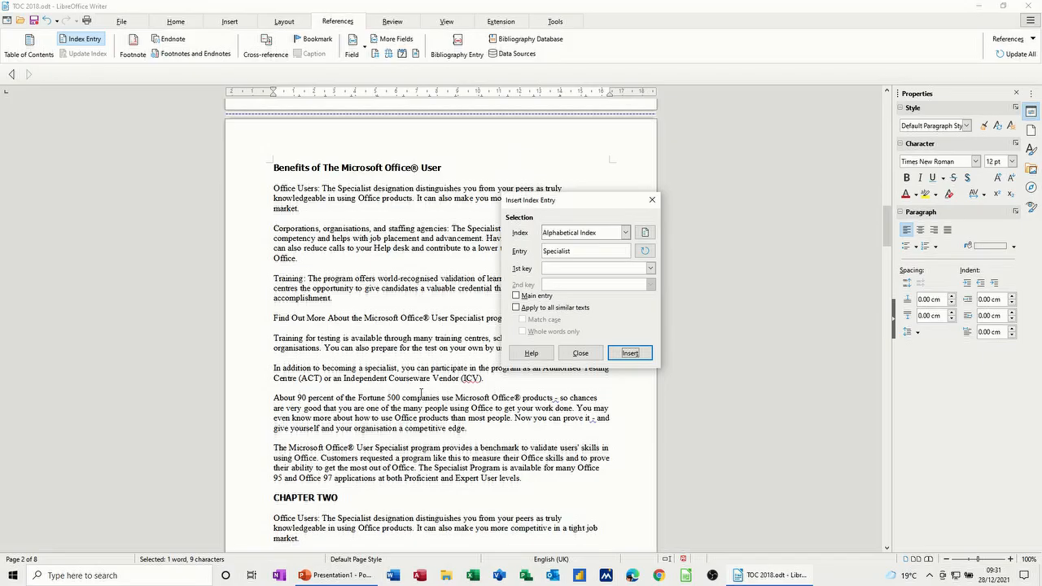
pyautogui.doubleClick(408, 379)
pyautogui.click(629, 353)
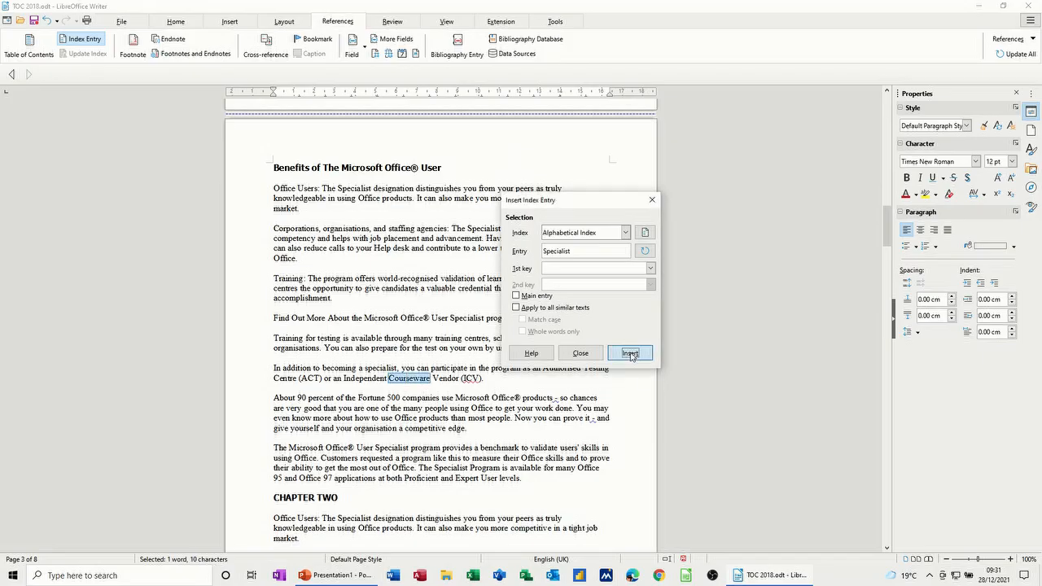
pyautogui.doubleClick(386, 449)
pyautogui.click(625, 358)
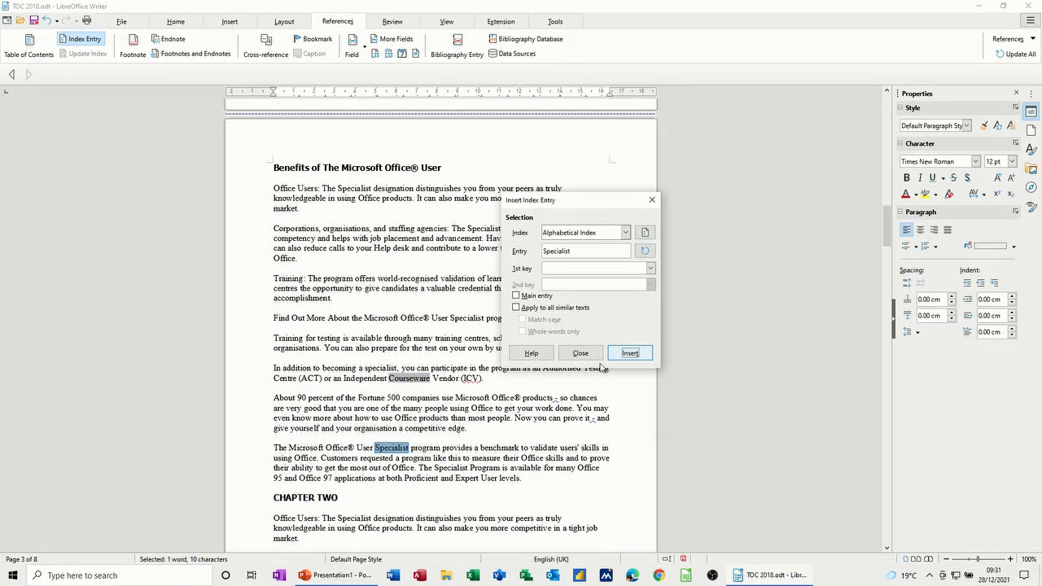
# Step: Mark "Specialist" in the first paragraph and "program" in the Training paragraph of CHAPTER TWO as index entries
pyautogui.doubleClick(357, 518)
pyautogui.click(630, 355)
pyautogui.scroll(-5, 397, 438)
pyautogui.scroll(-1, 398, 438)
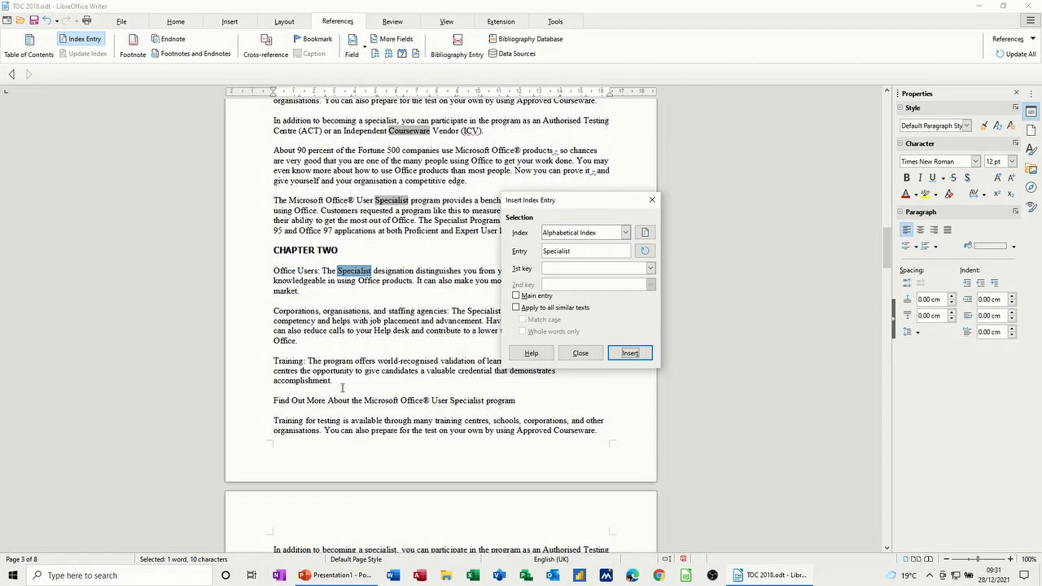
pyautogui.doubleClick(336, 363)
pyautogui.click(631, 353)
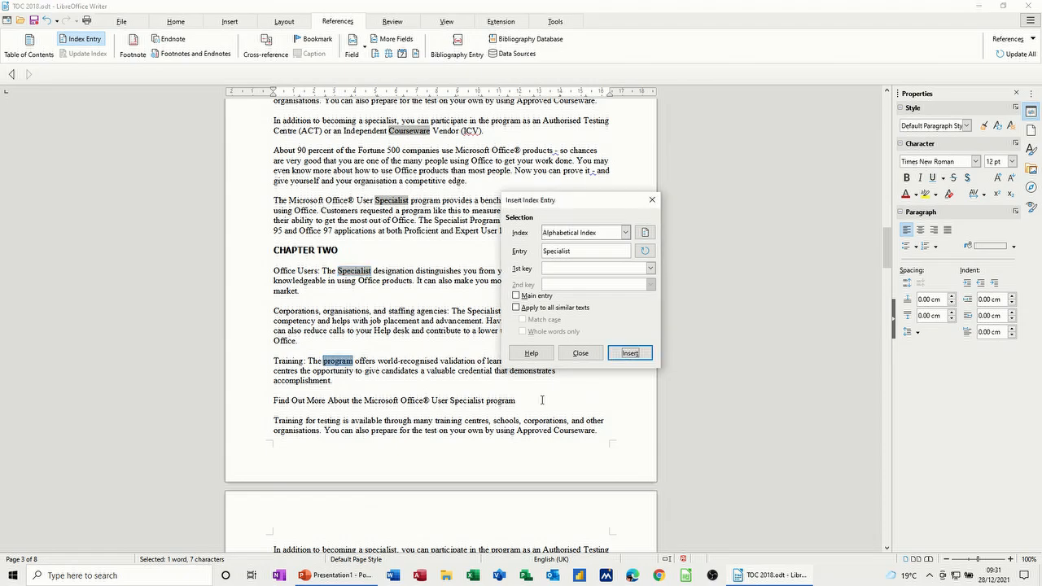
# Step: Mark the phrase "Microsoft Office® User" and the word "designation" as index entries, applying each to all similar texts
pyautogui.moveTo(364, 400); pyautogui.dragTo(446, 404)
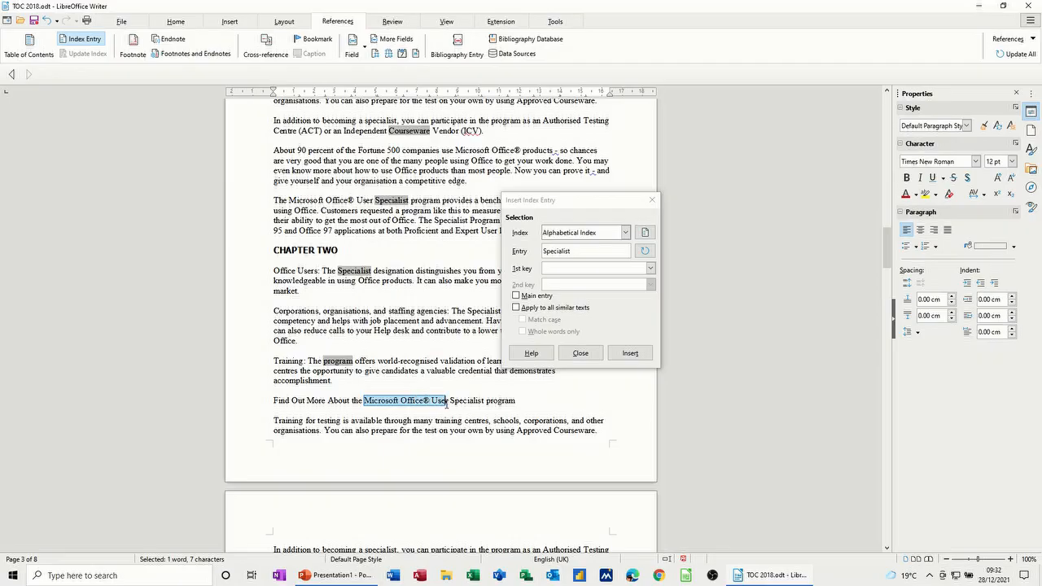
pyautogui.click(517, 307)
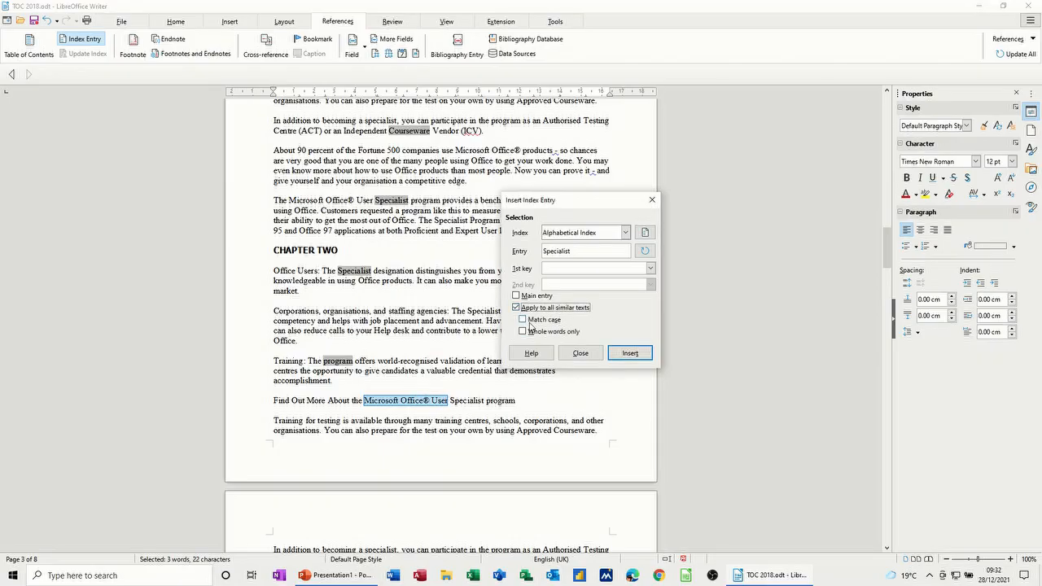
pyautogui.click(630, 352)
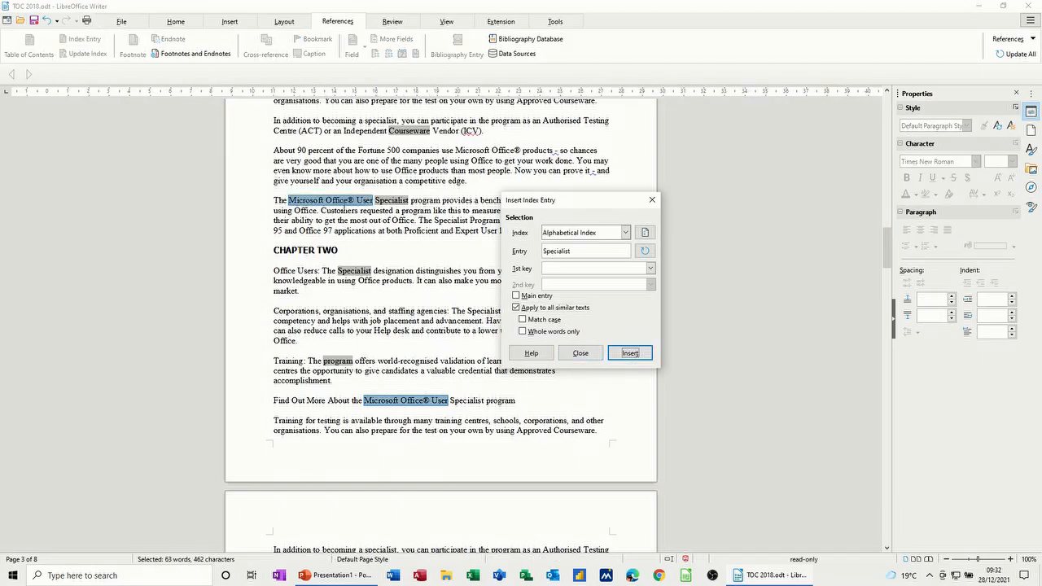
pyautogui.scroll(-7, 443, 411)
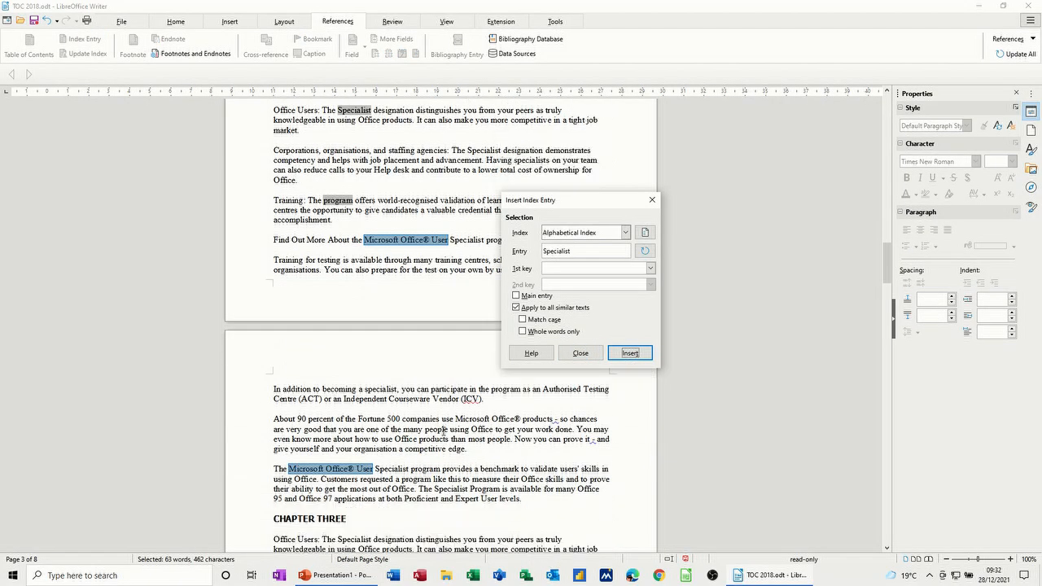
pyautogui.doubleClick(386, 432)
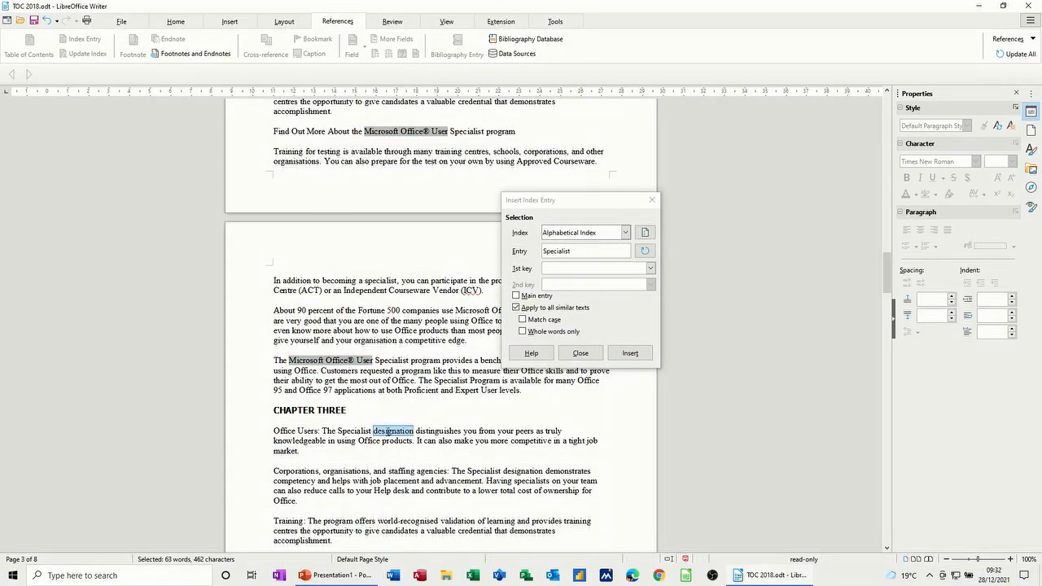
# Step: Mark only the single word "Program" in the last paragraph of CHAPTER THREE as an index entry, then finish marking entries
pyautogui.scroll(-7, 454, 429)
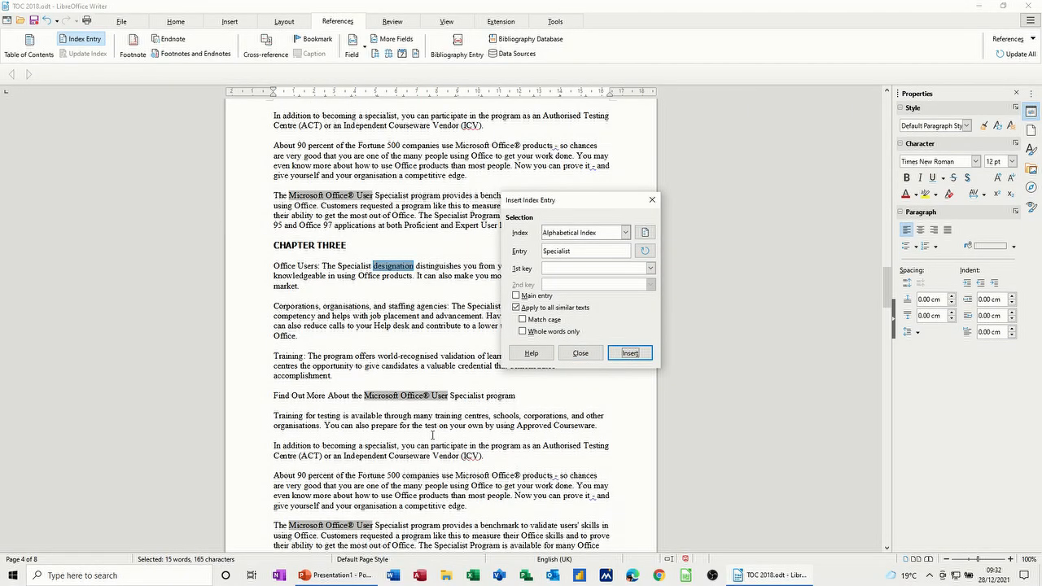
pyautogui.click(516, 308)
pyautogui.click(438, 436)
pyautogui.doubleClick(440, 436)
pyautogui.doubleClick(484, 439)
pyautogui.click(630, 352)
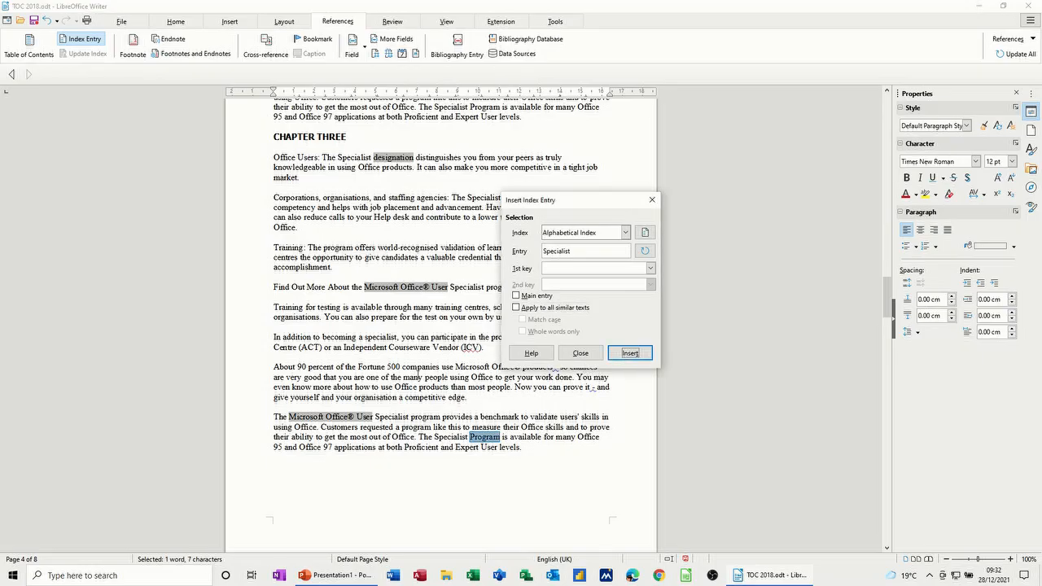
pyautogui.click(580, 352)
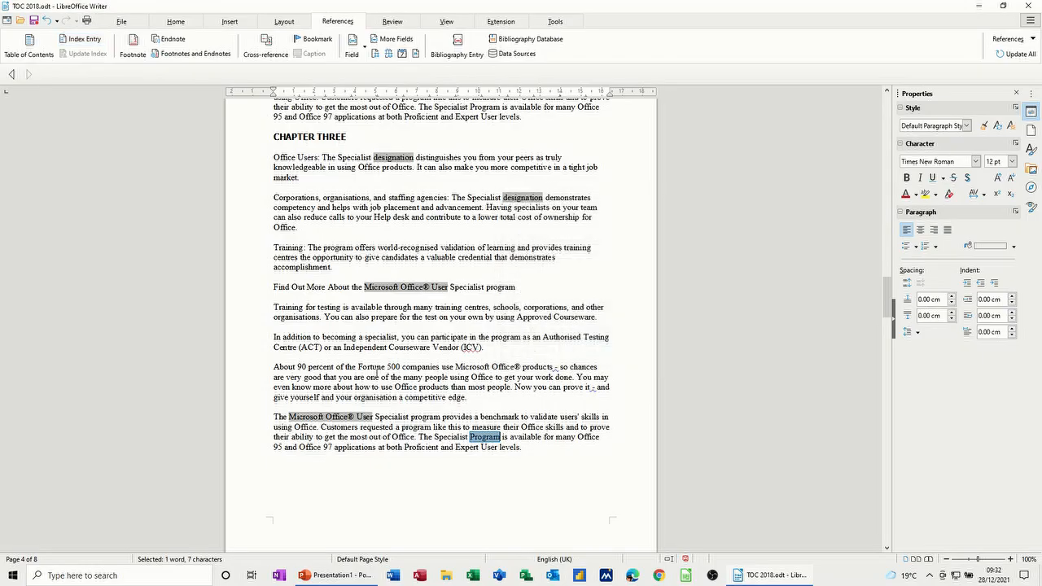
# Step: Try inserting a single-column alphabetical index for the entire document below the Index line on the last page, and undo it
pyautogui.scroll(-15, 372, 400)
pyautogui.scroll(-18, 372, 400)
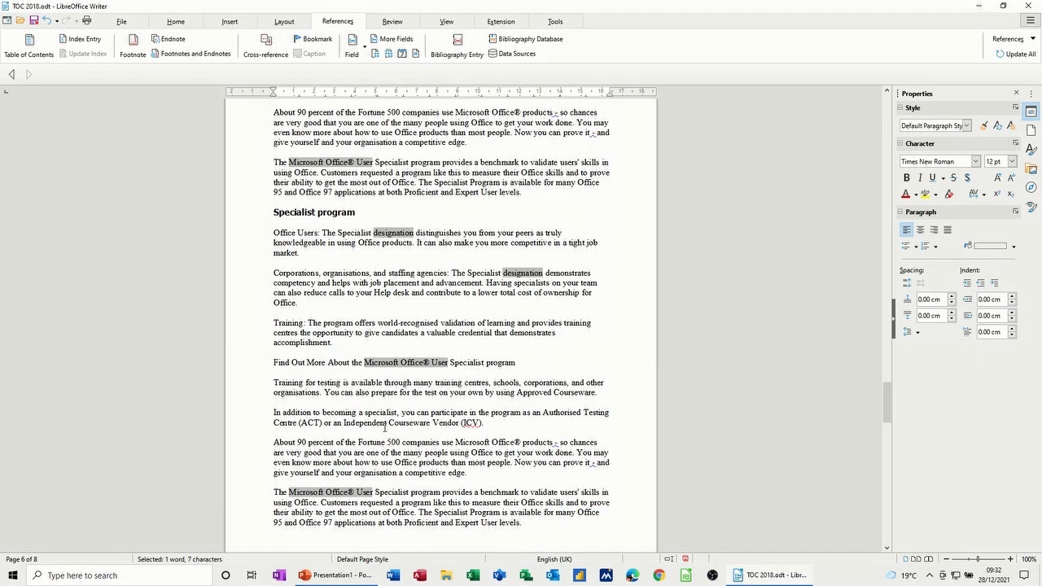
pyautogui.scroll(-10, 374, 434)
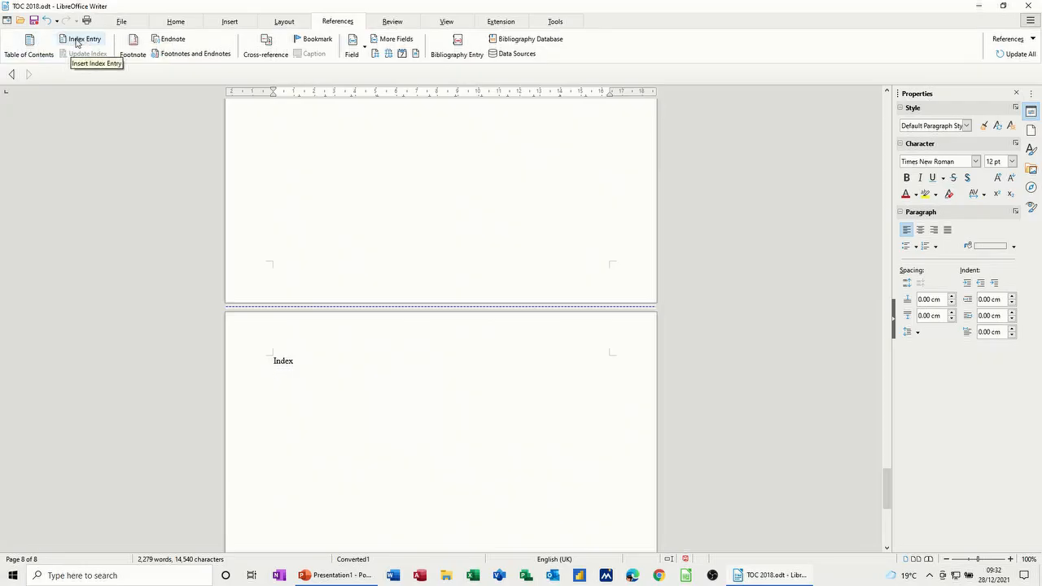
pyautogui.click(29, 45)
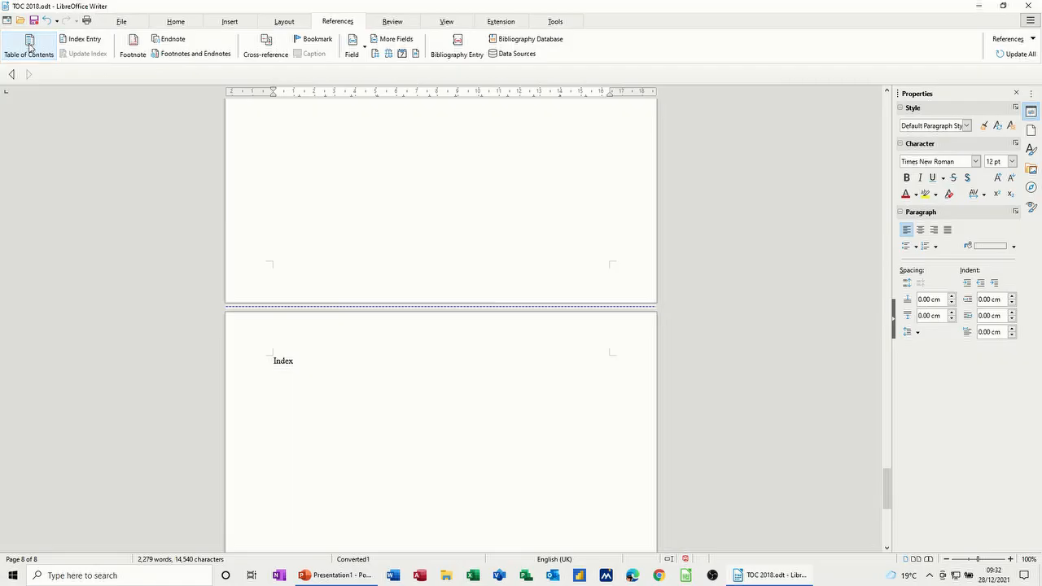
pyautogui.moveTo(502, 165); pyautogui.dragTo(421, 147)
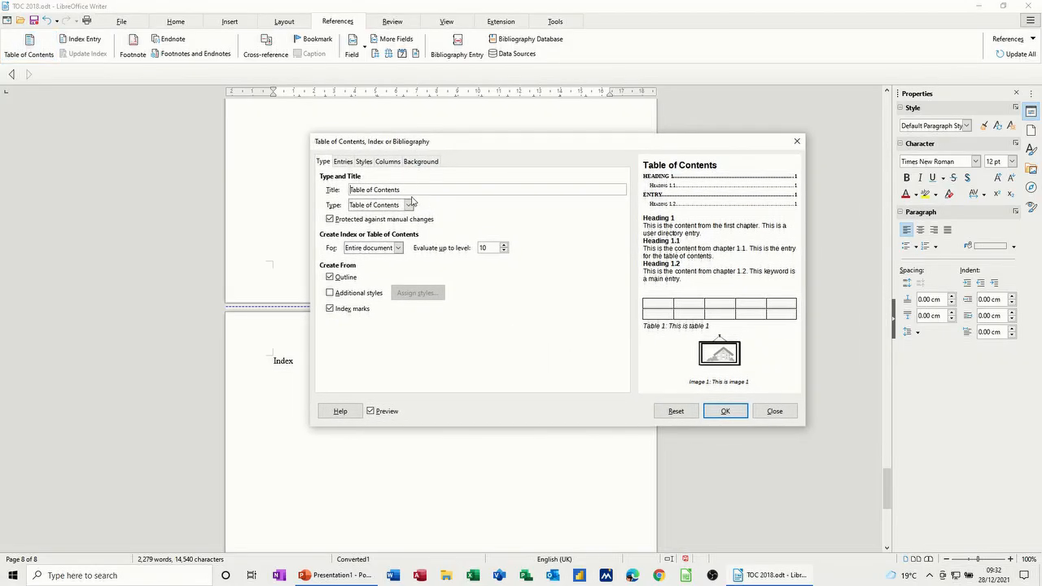
pyautogui.click(410, 205)
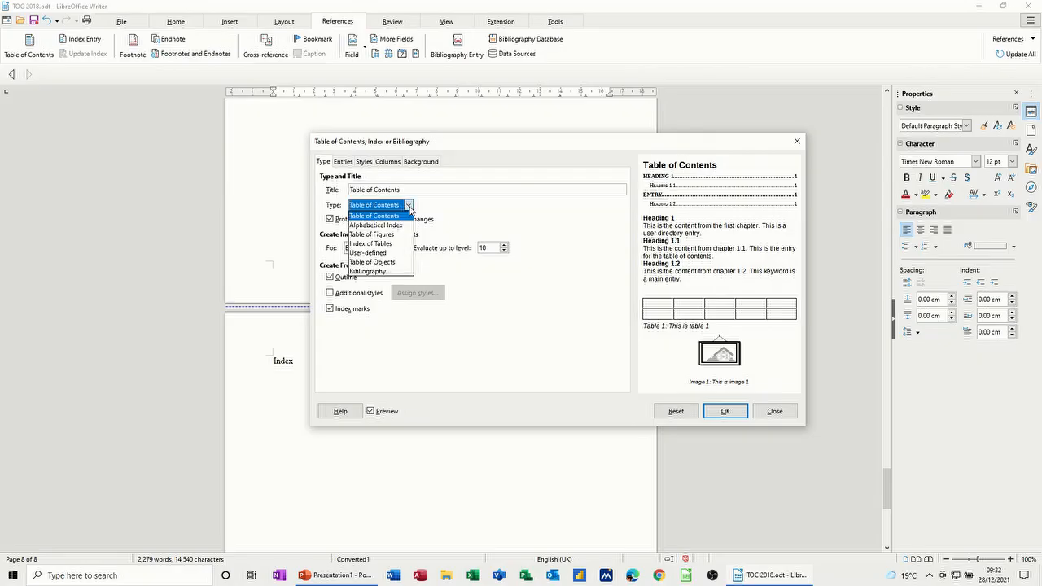
pyautogui.click(371, 226)
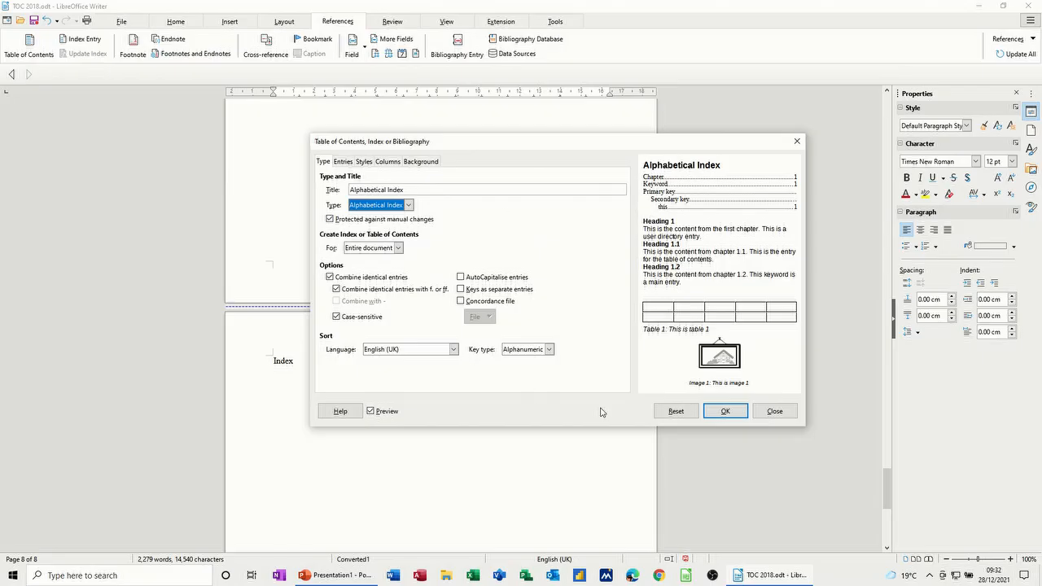
pyautogui.click(722, 415)
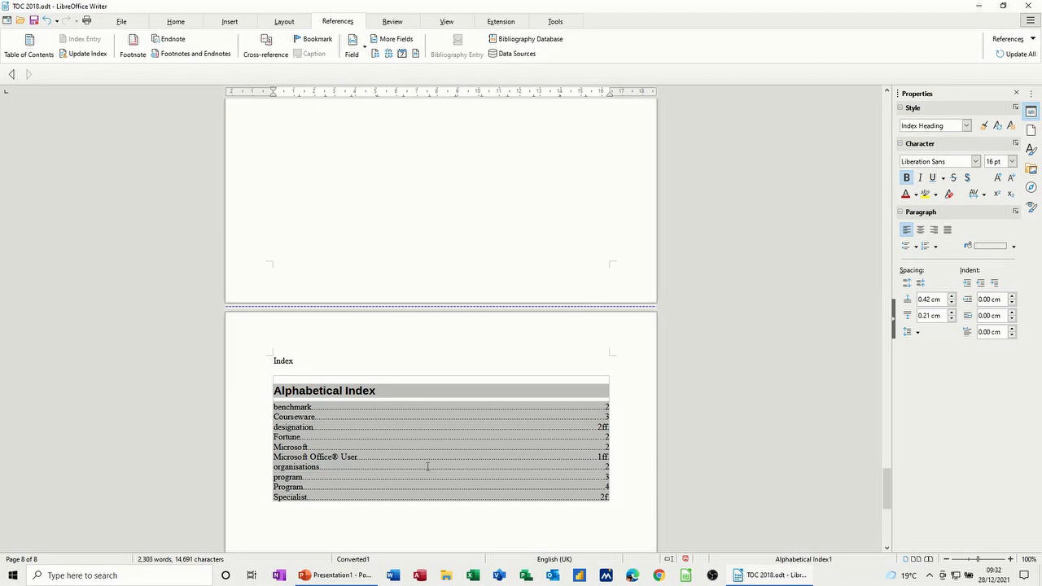
pyautogui.hotkey('ctrl', 'z')
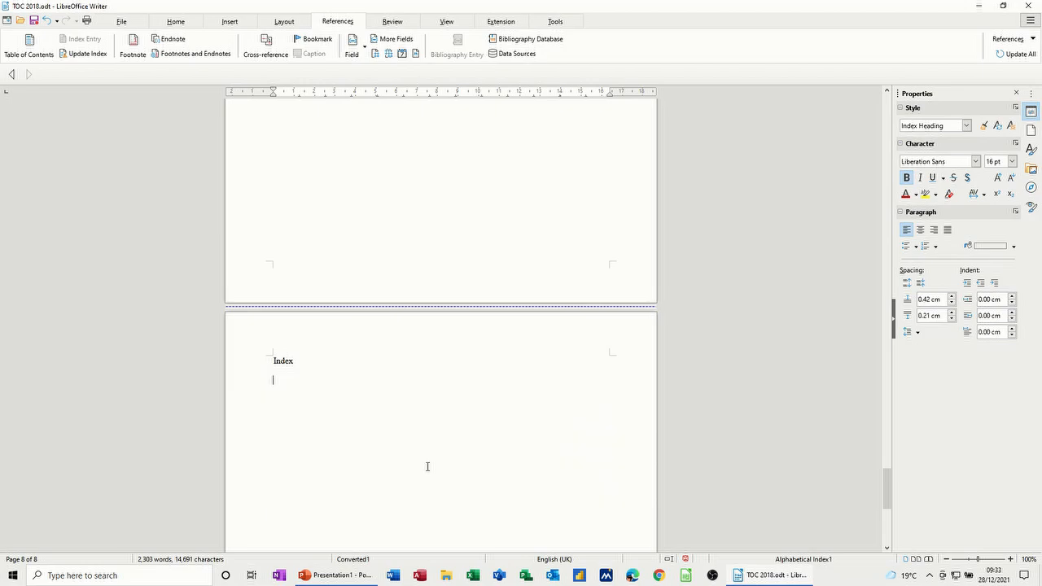
# Step: Insert an alphabetical index in two columns below the Index line on the last page, covering the entire document
pyautogui.click(37, 47)
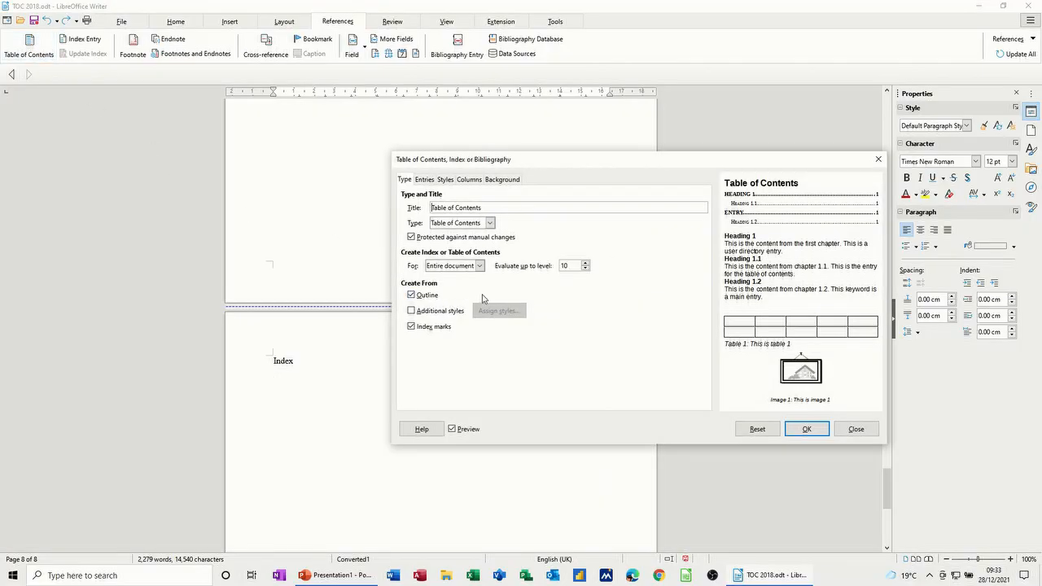
pyautogui.click(490, 224)
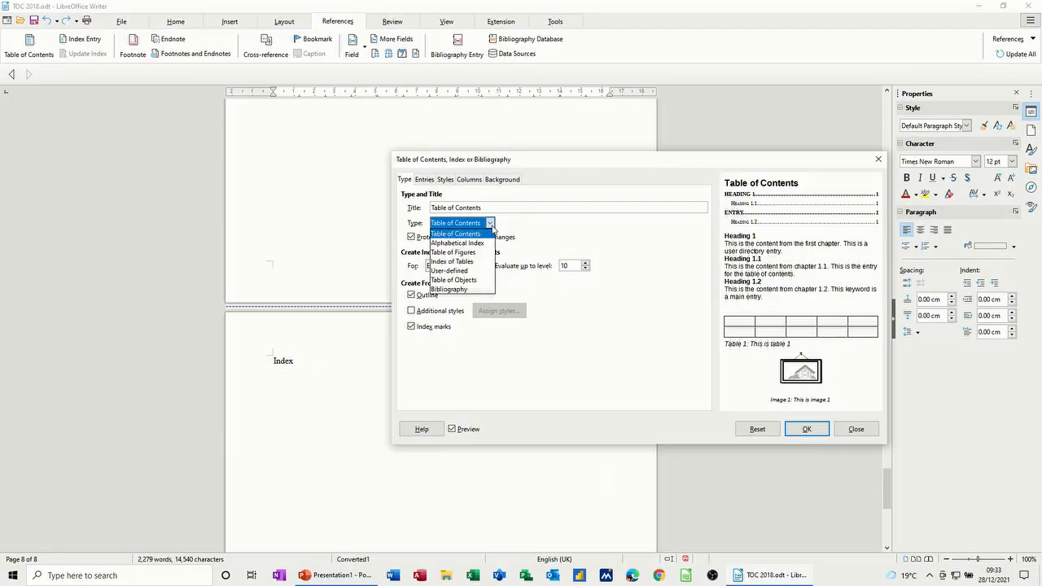
pyautogui.click(481, 244)
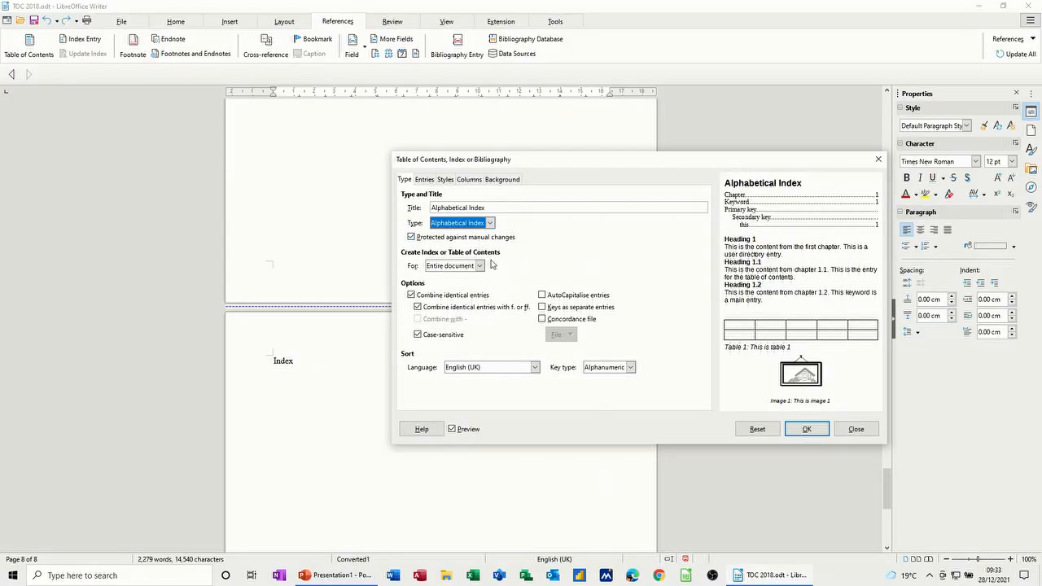
pyautogui.click(468, 179)
pyautogui.click(511, 212)
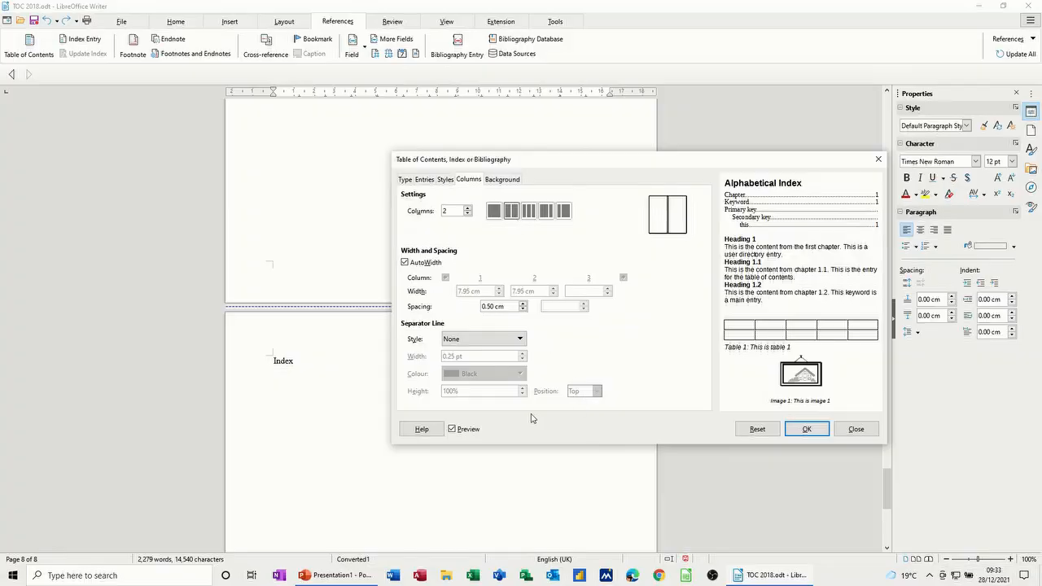
pyautogui.click(805, 431)
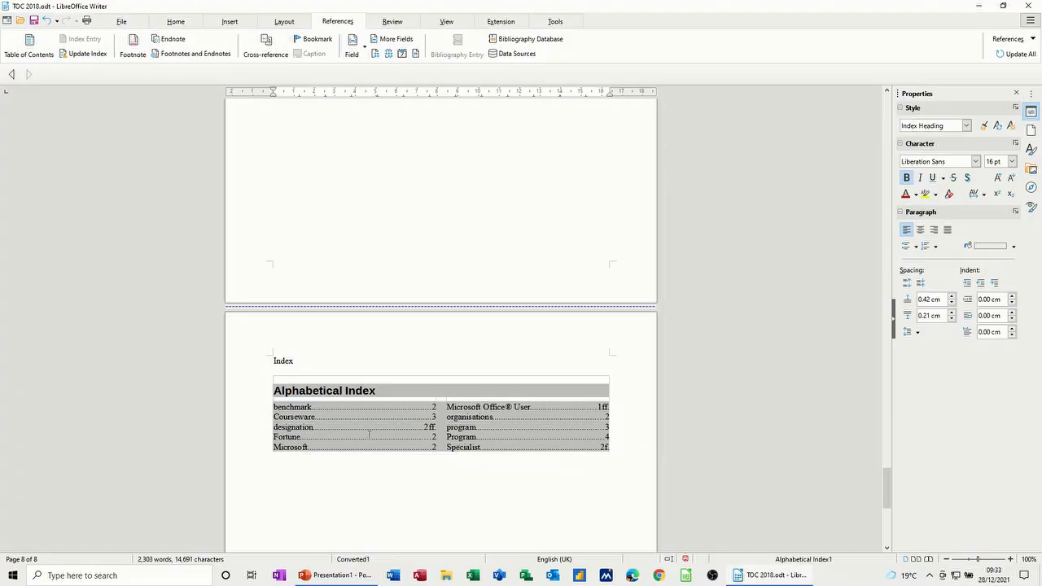
# Step: Review the document from the alphabetical index back through the marked entries to the table of contents on the first page
pyautogui.scroll(15, 343, 297)
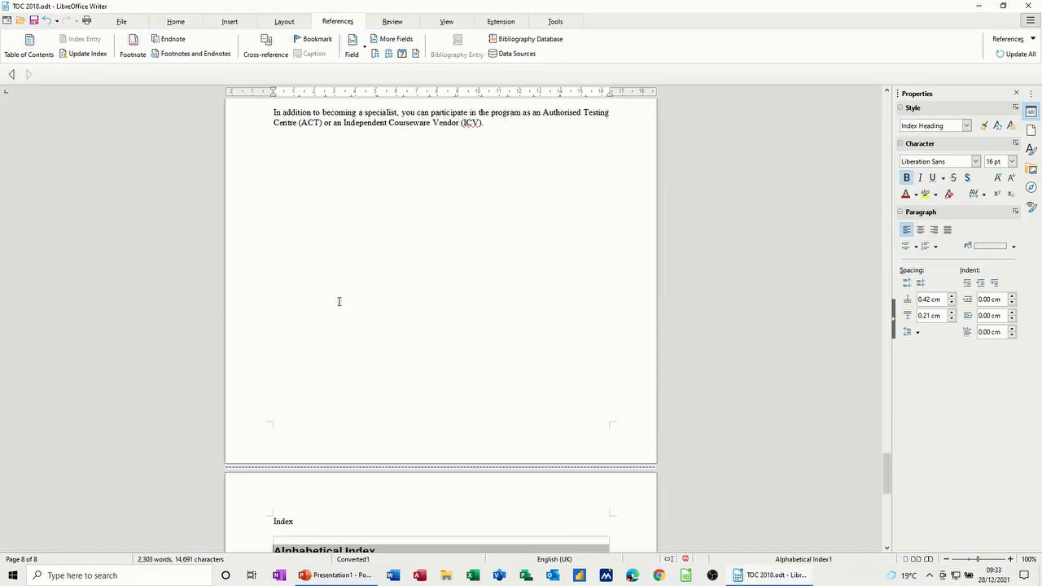
pyautogui.scroll(15, 344, 338)
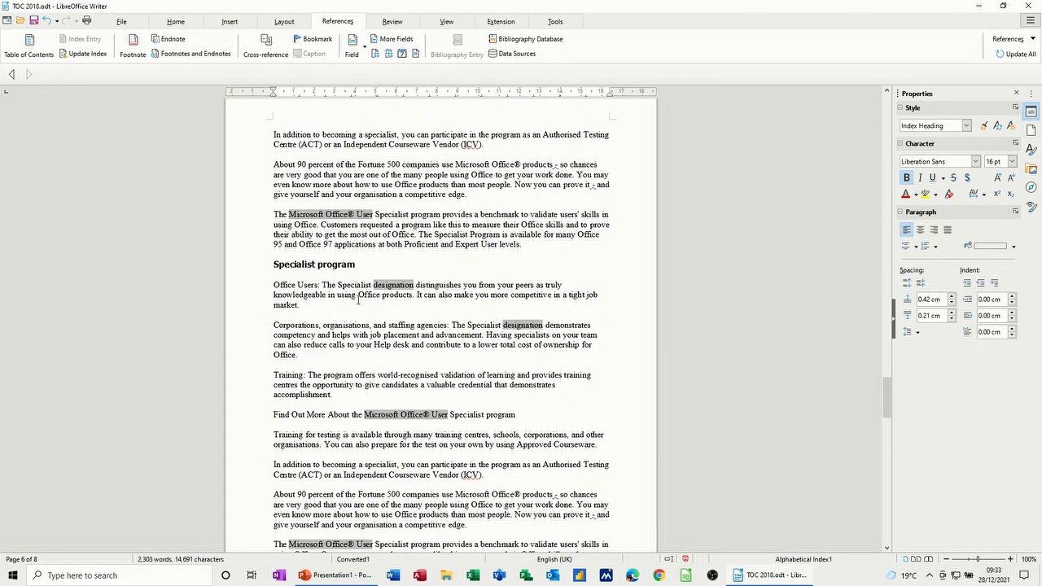
pyautogui.scroll(10, 351, 295)
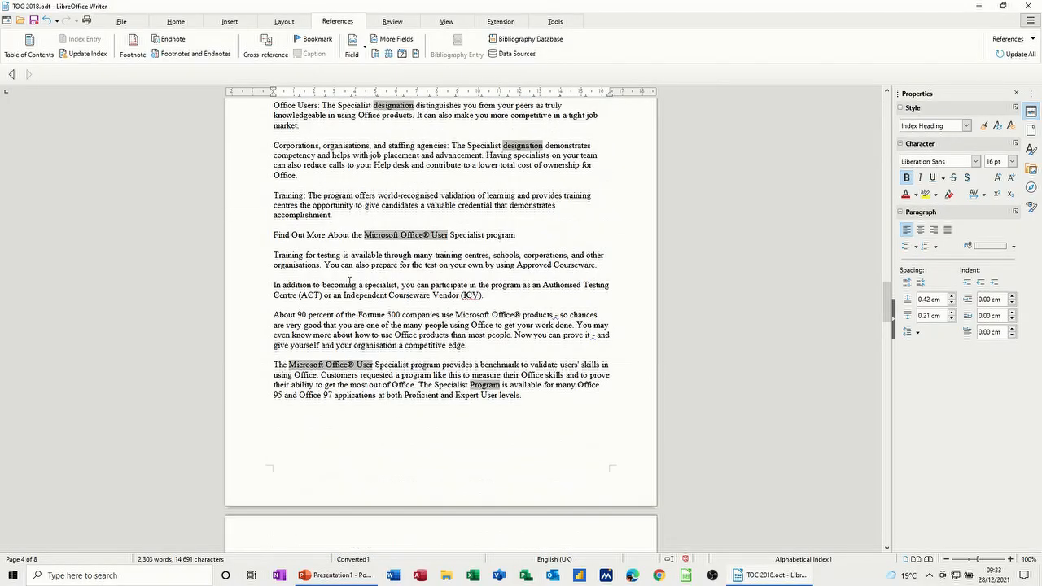
pyautogui.scroll(15, 329, 293)
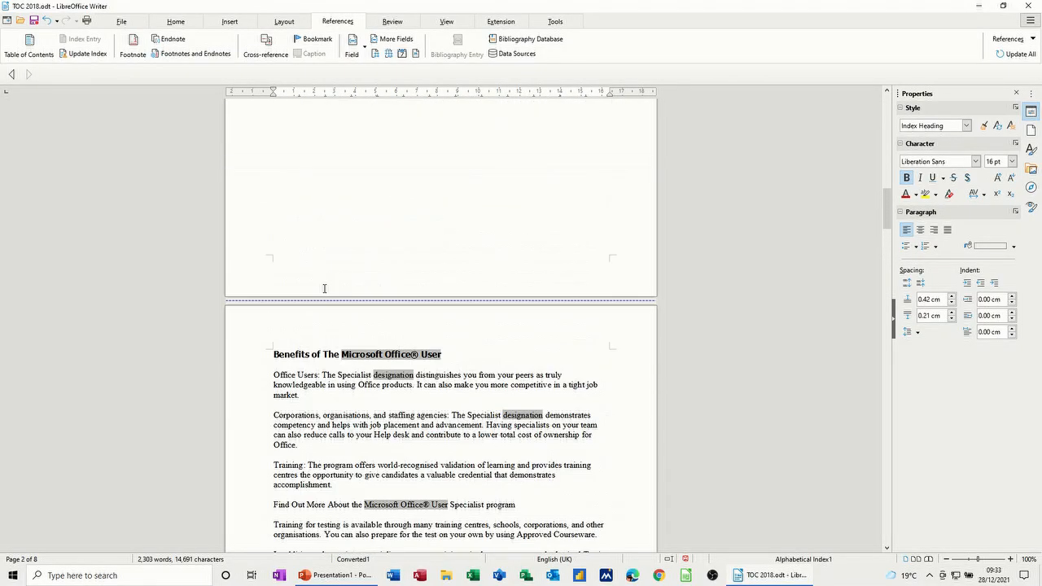
pyautogui.scroll(10, 319, 293)
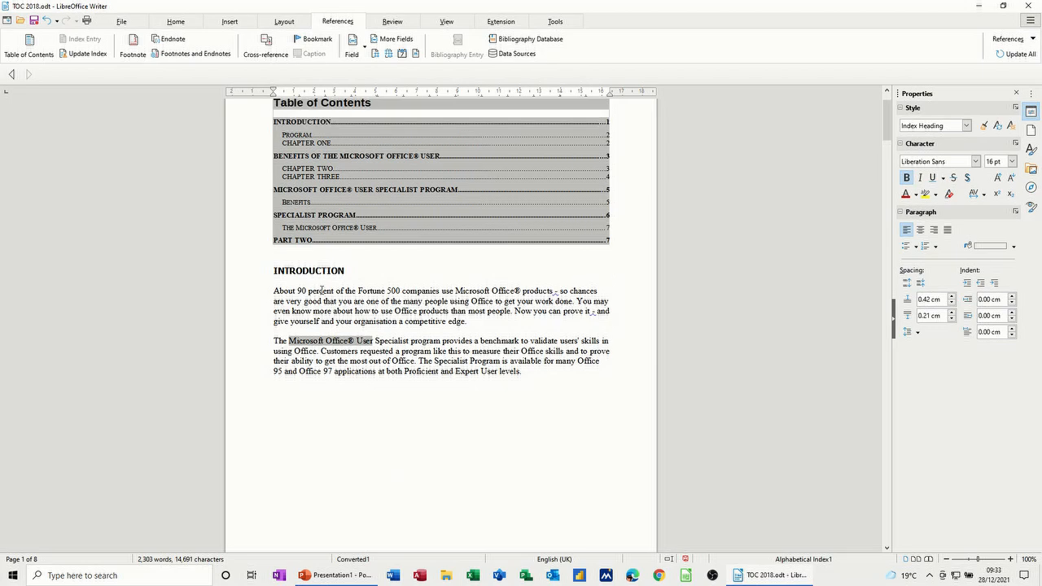